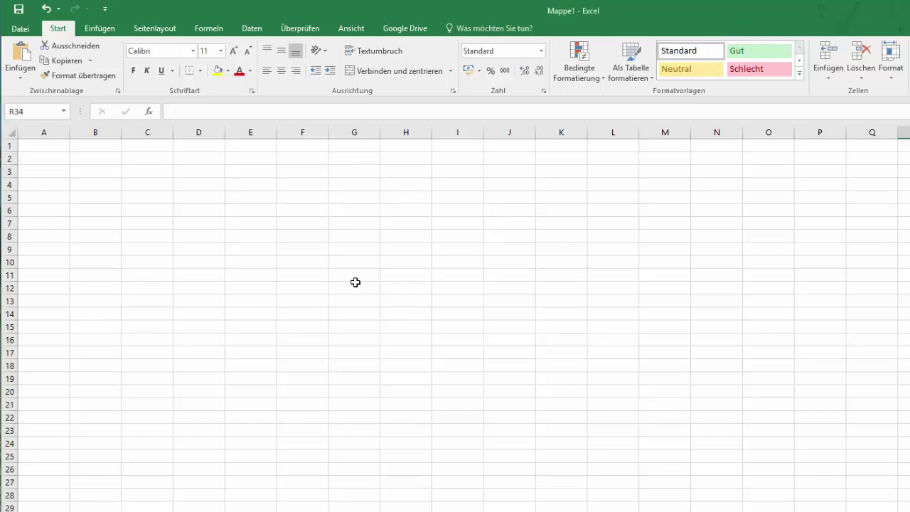
- Select several cells on the empty sheet, ending on cell B4
{"action": "left_click", "coordinate": [249, 246]}
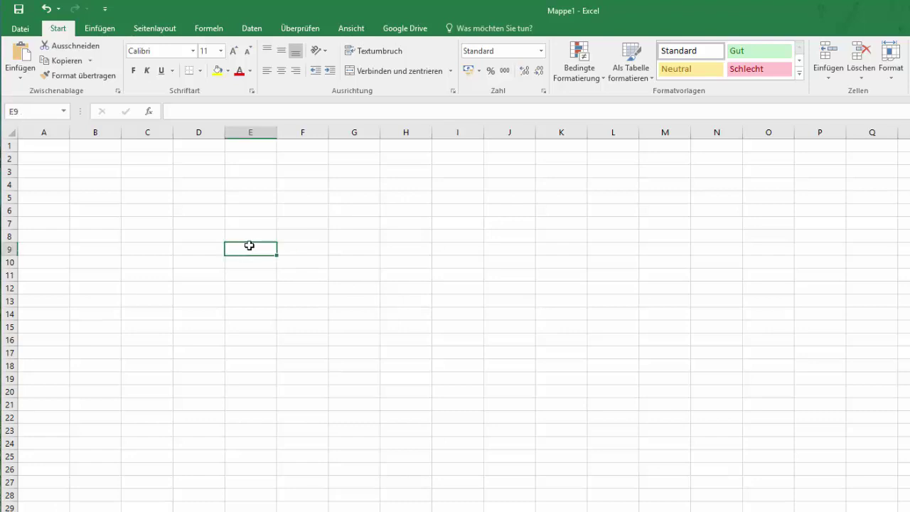
{"action": "left_click", "coordinate": [156, 189]}
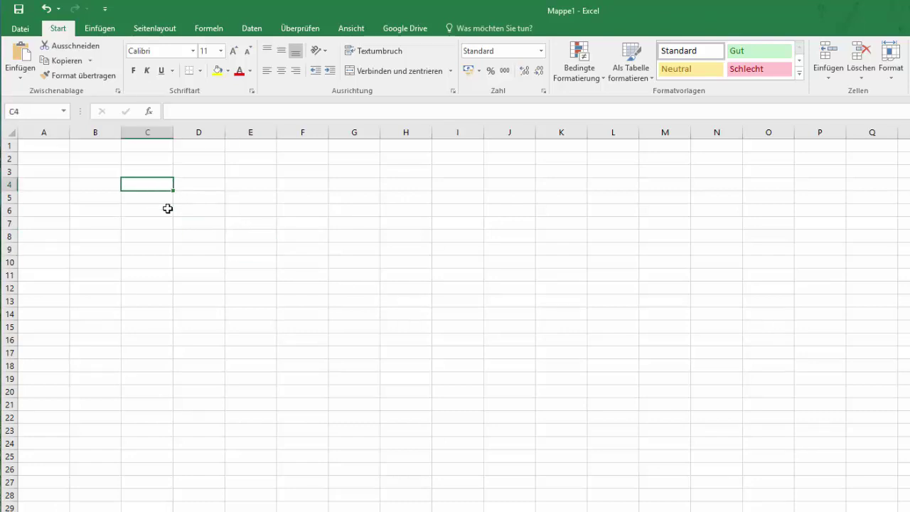
{"action": "left_click", "coordinate": [328, 260]}
{"action": "left_click", "coordinate": [274, 224]}
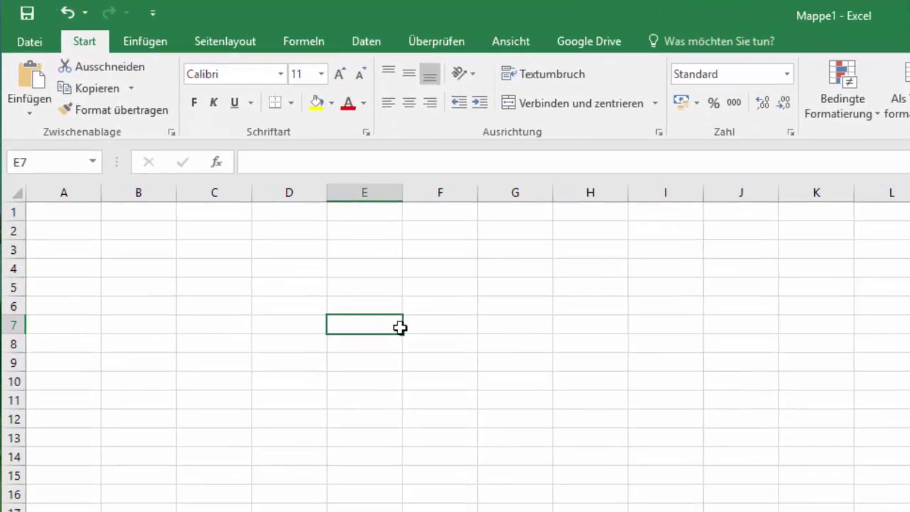
{"action": "left_click", "coordinate": [211, 324]}
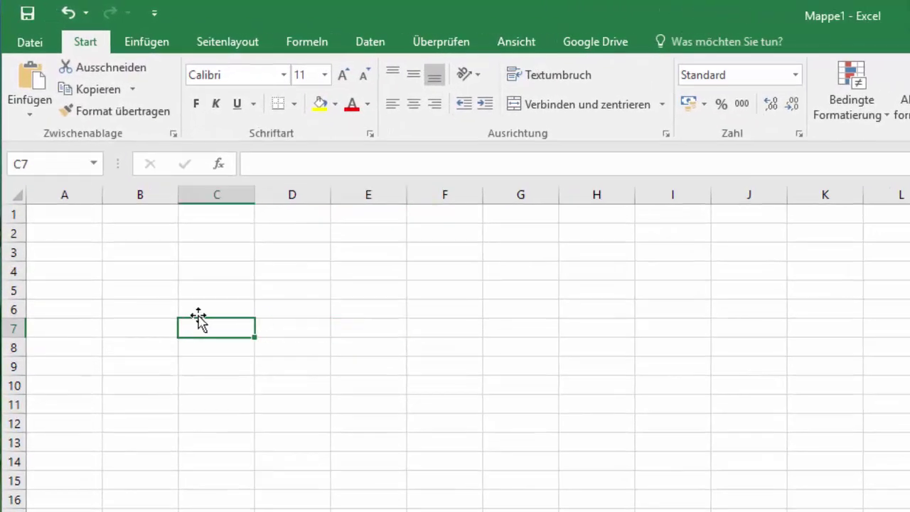
{"action": "left_click", "coordinate": [195, 288]}
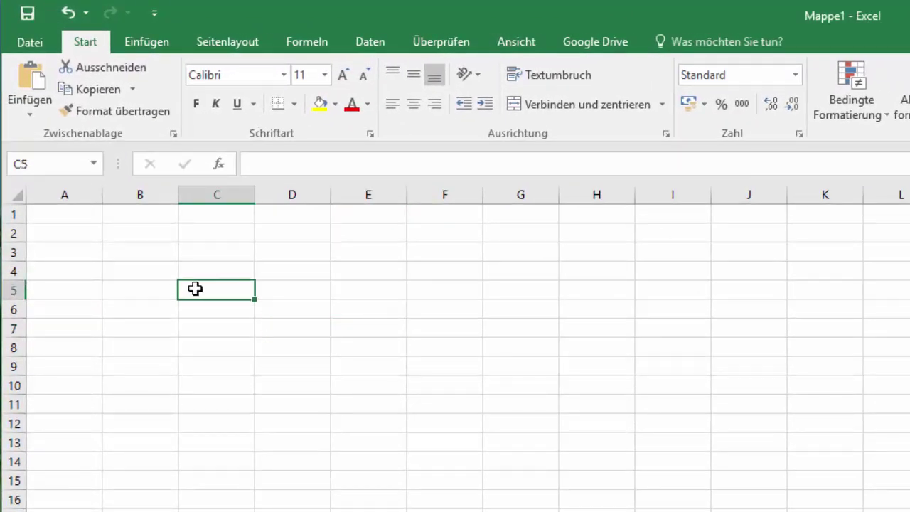
{"action": "left_click", "coordinate": [146, 274]}
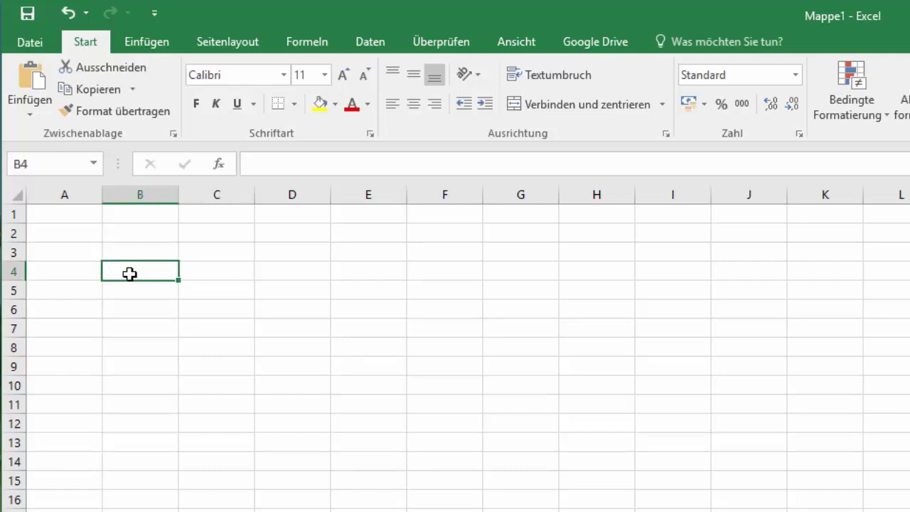
- Enter 234 in cell B4 and reselect it to check the value
{"action": "double_click", "coordinate": [130, 274]}
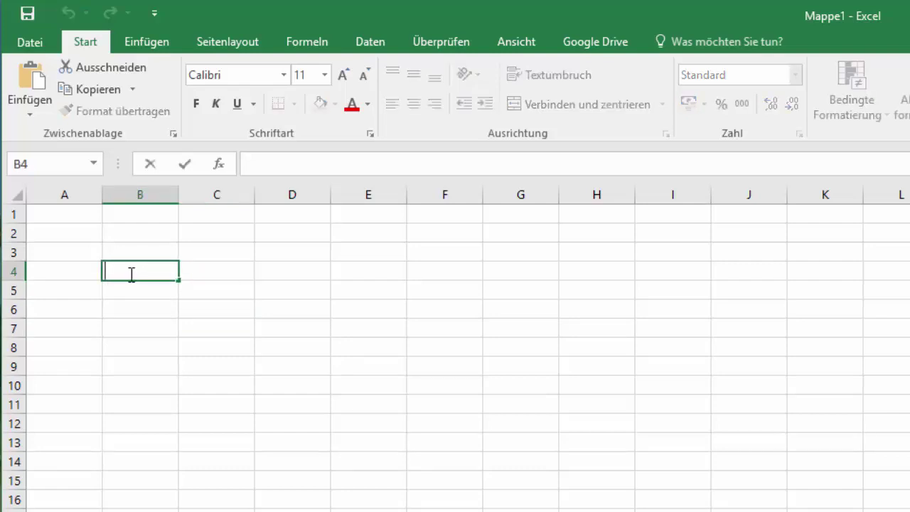
{"action": "type", "text": "23"}
{"action": "type", "text": "4"}
{"action": "key", "text": "Return"}
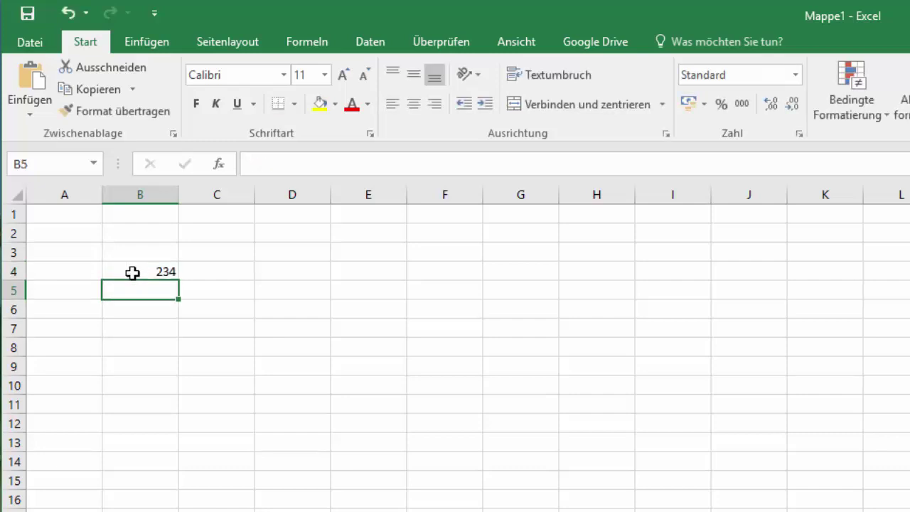
{"action": "left_click", "coordinate": [141, 268]}
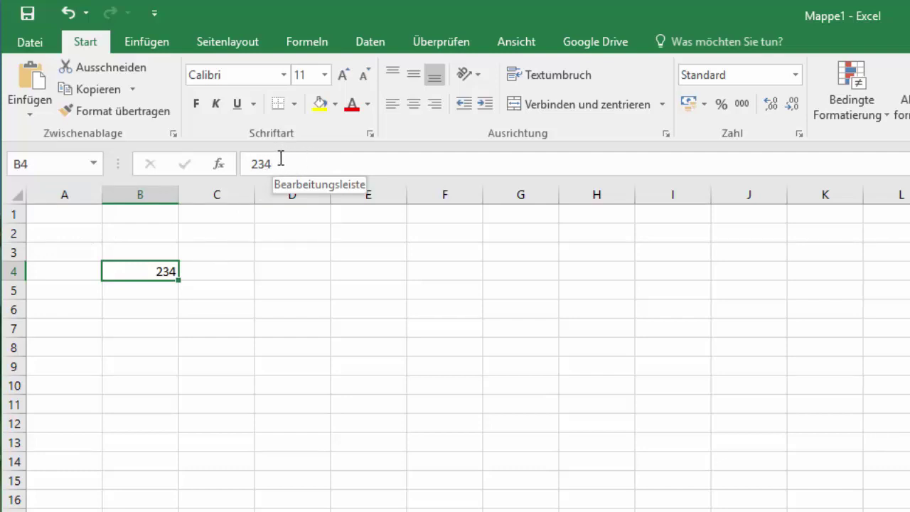
- Edit cell B4 so it reads 2334 and commit it
{"action": "double_click", "coordinate": [162, 271]}
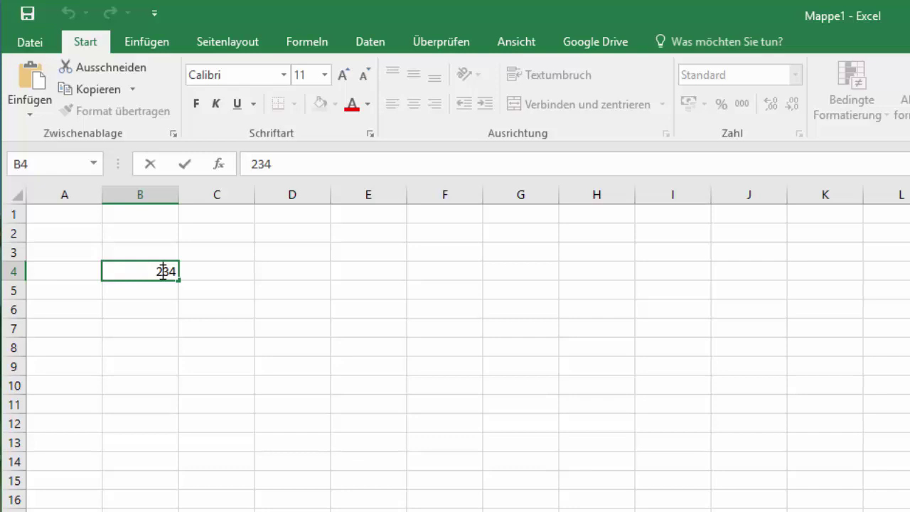
{"action": "type", "text": "d"}
{"action": "key", "text": "BackSpace"}
{"action": "type", "text": "3"}
{"action": "key", "text": "Return"}
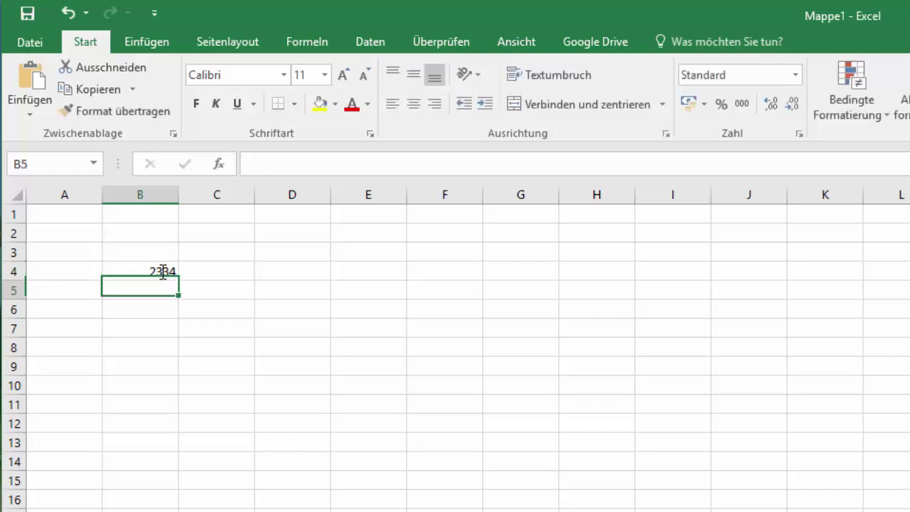
{"action": "left_click", "coordinate": [161, 271]}
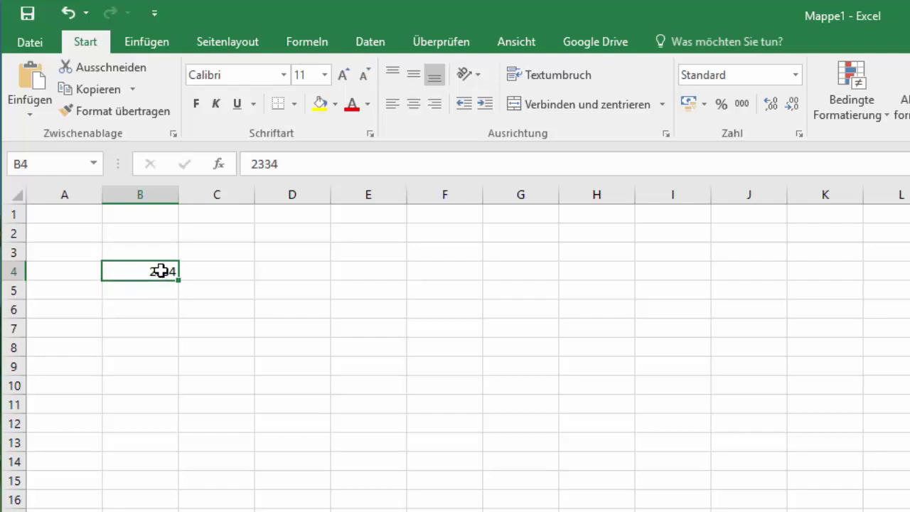
- Reopen and reselect B4, leaving its value 2334 unchanged
{"action": "double_click", "coordinate": [161, 271]}
{"action": "left_click", "coordinate": [220, 265]}
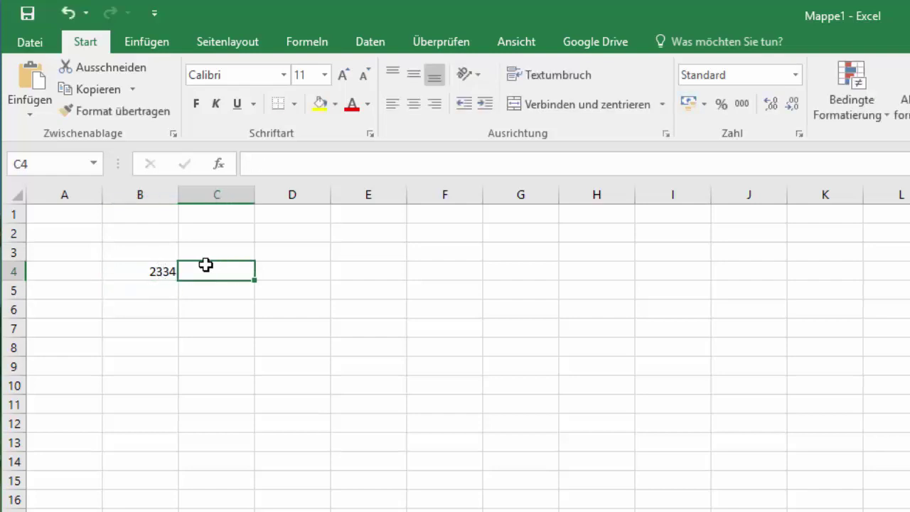
{"action": "left_click", "coordinate": [159, 269]}
{"action": "left_click", "coordinate": [272, 163]}
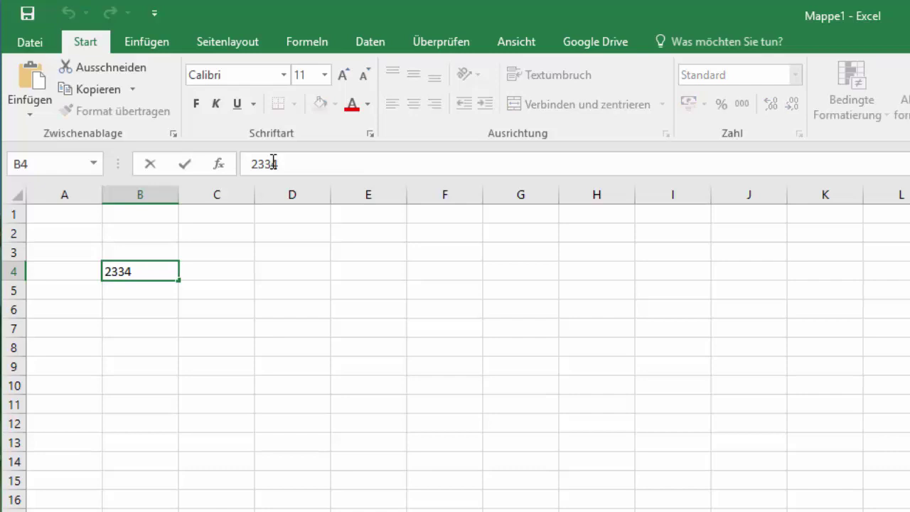
{"action": "left_click", "coordinate": [266, 315]}
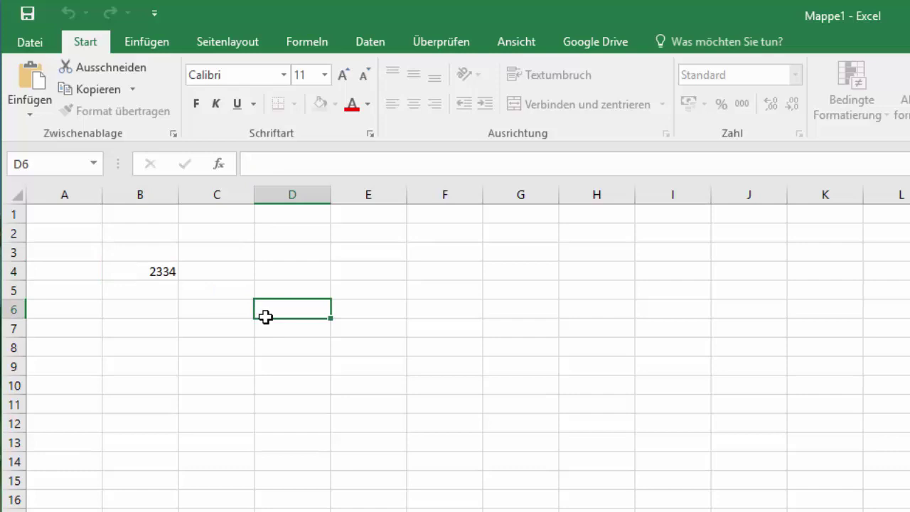
{"action": "left_click", "coordinate": [119, 267]}
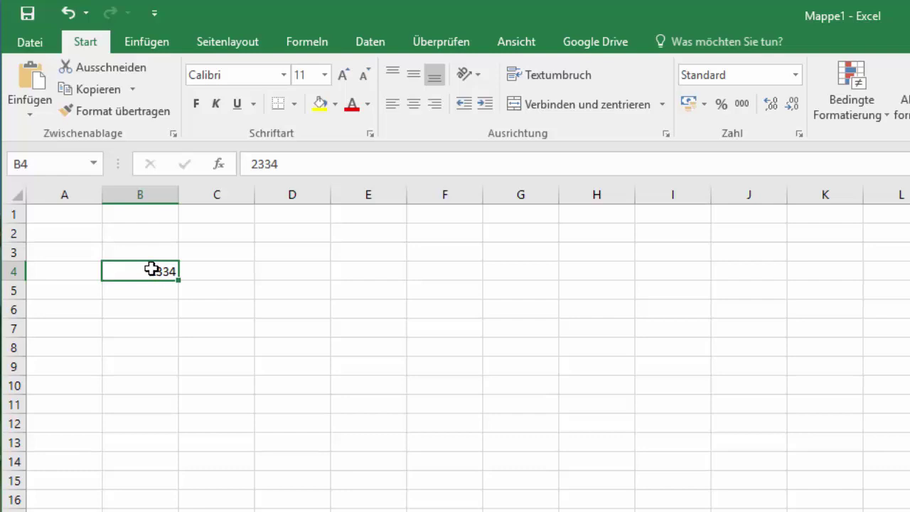
{"action": "left_click", "coordinate": [305, 163]}
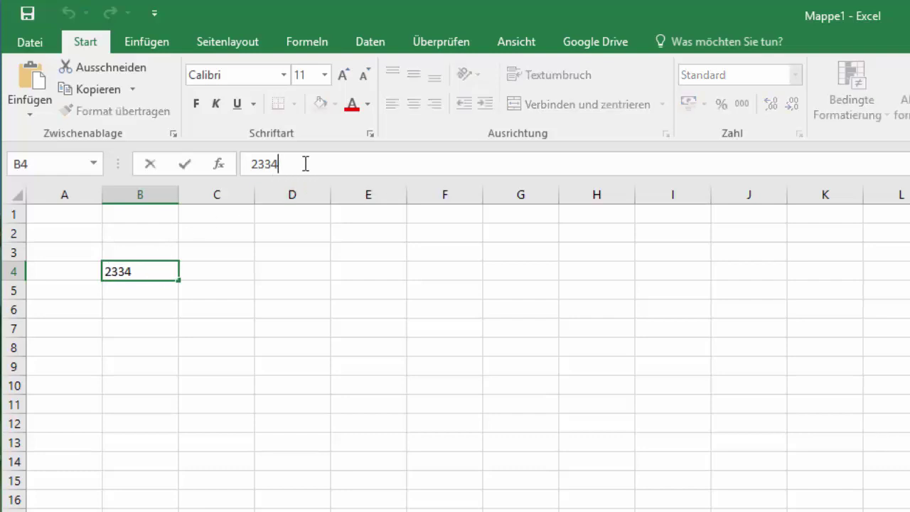
{"action": "left_click", "coordinate": [191, 271]}
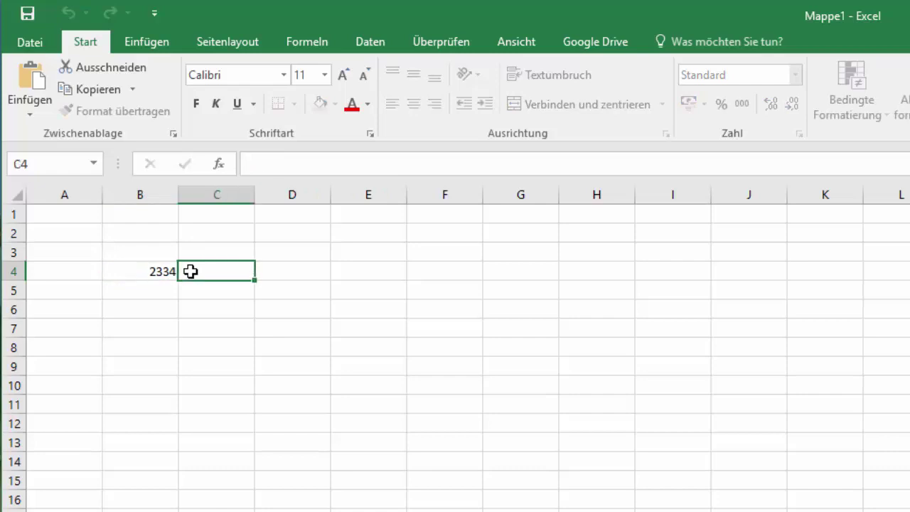
{"action": "left_click", "coordinate": [132, 271]}
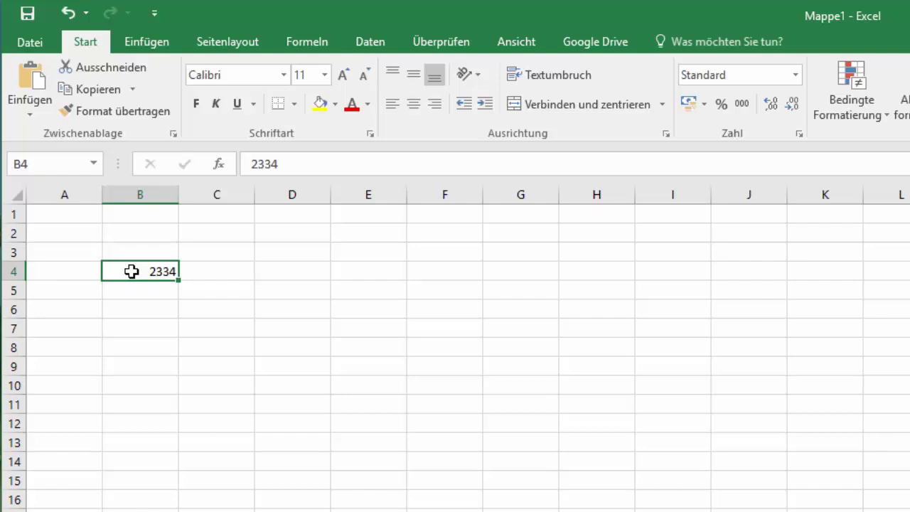
{"action": "left_click", "coordinate": [264, 304]}
{"action": "left_click", "coordinate": [134, 295]}
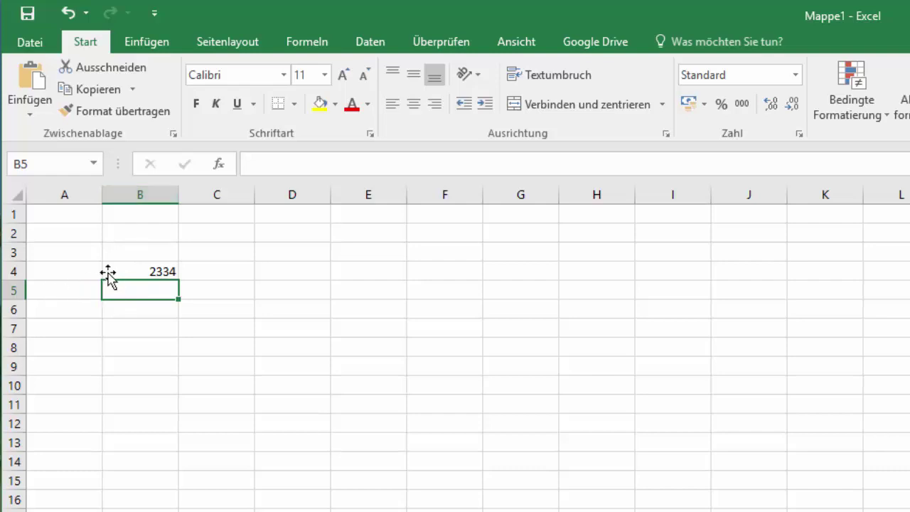
{"action": "double_click", "coordinate": [140, 290]}
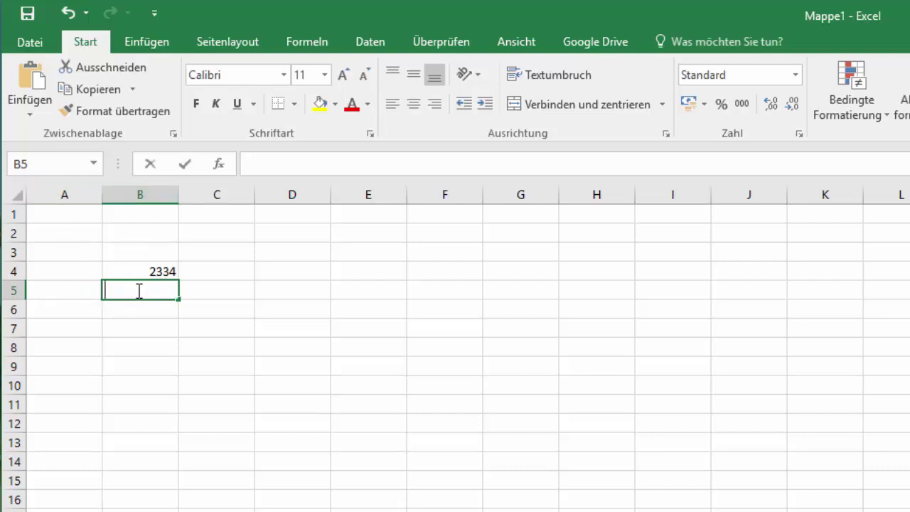
{"action": "type", "text": "45"}
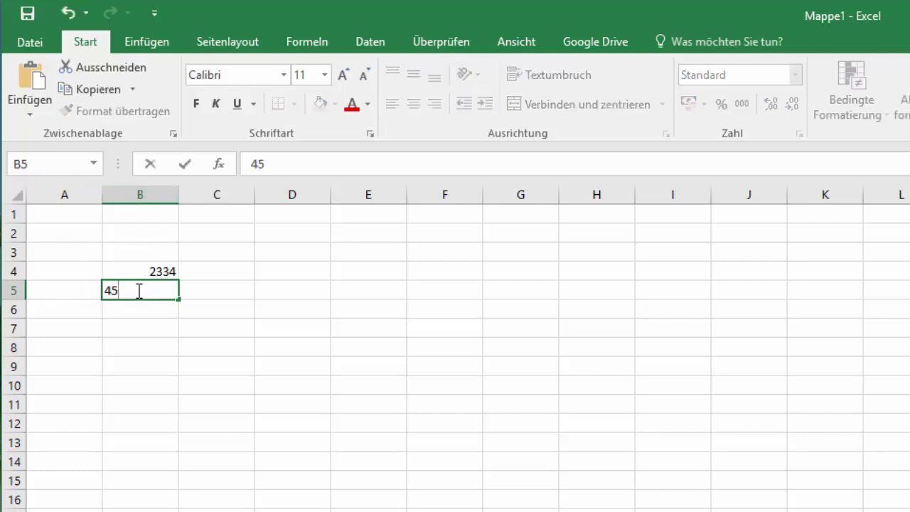
{"action": "left_click", "coordinate": [146, 313]}
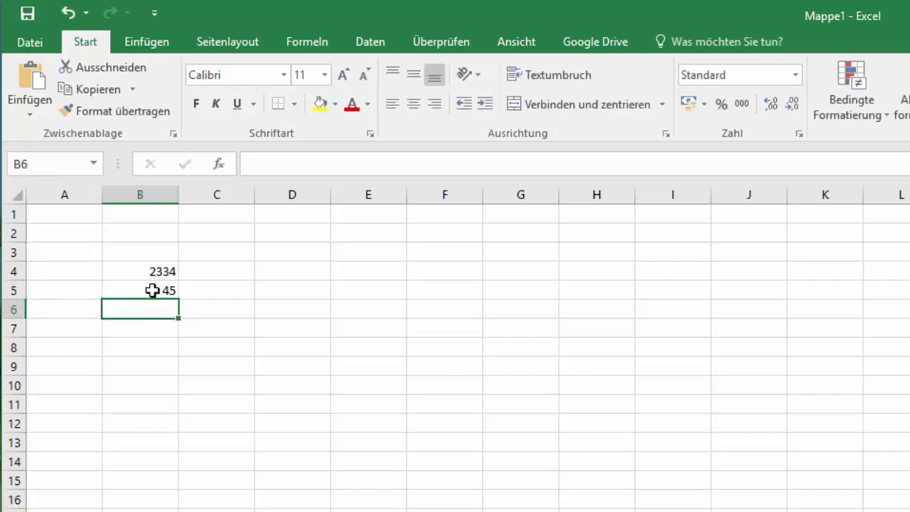
{"action": "left_click", "coordinate": [152, 290]}
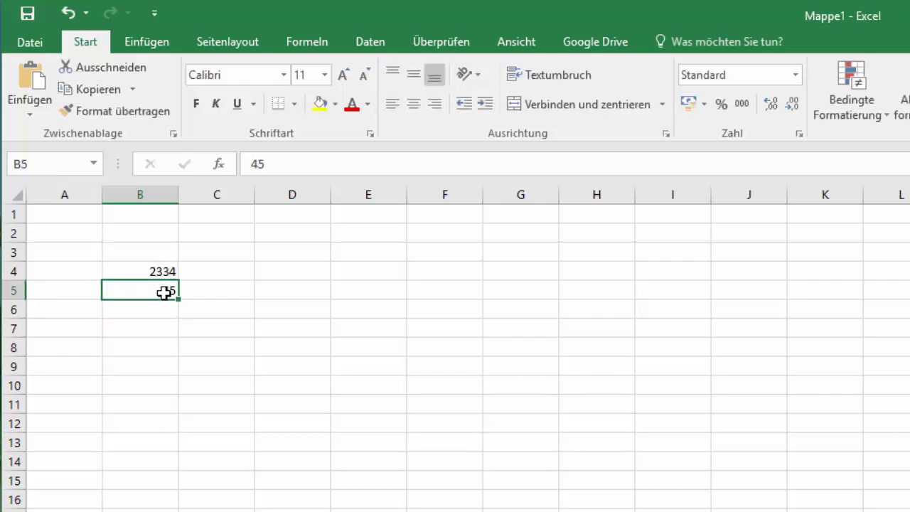
{"action": "left_click", "coordinate": [161, 310]}
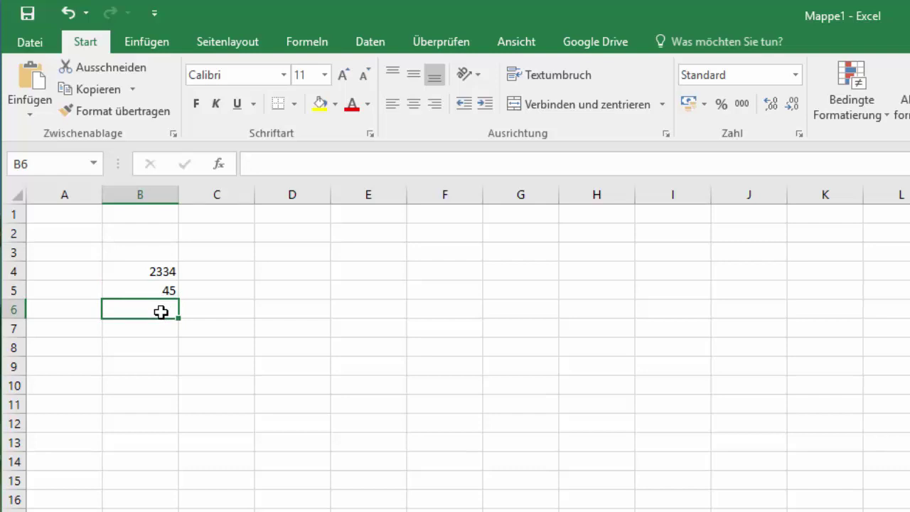
- Enter the formula =B4+B5 in cell B6 so it shows 2379
{"action": "double_click", "coordinate": [161, 311]}
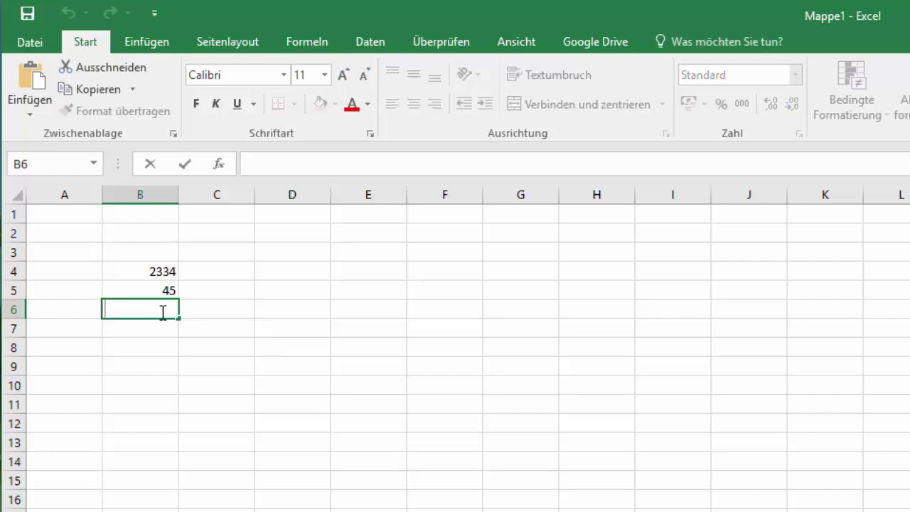
{"action": "type", "text": "="}
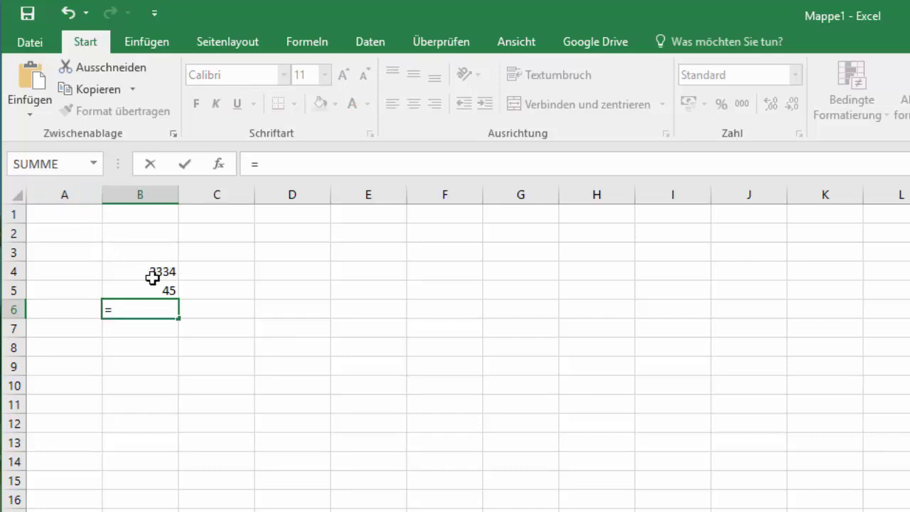
{"action": "left_click", "coordinate": [155, 272]}
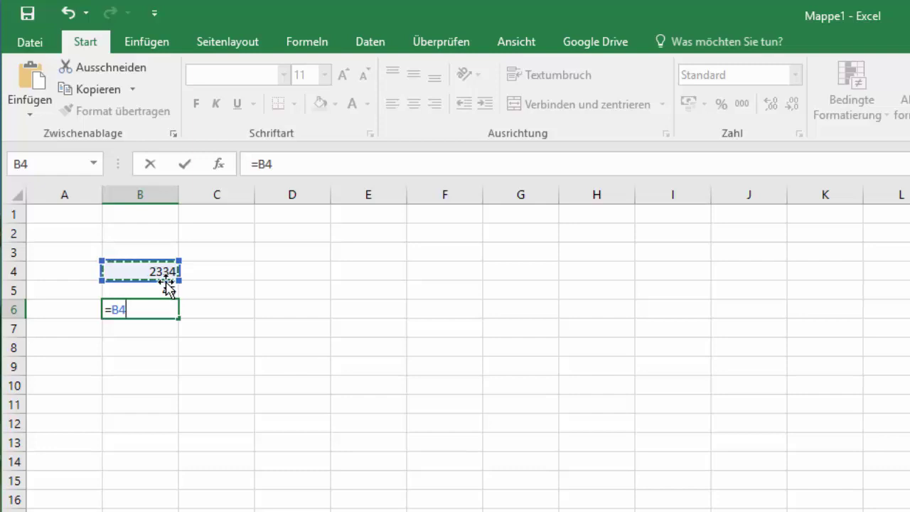
{"action": "type", "text": "+"}
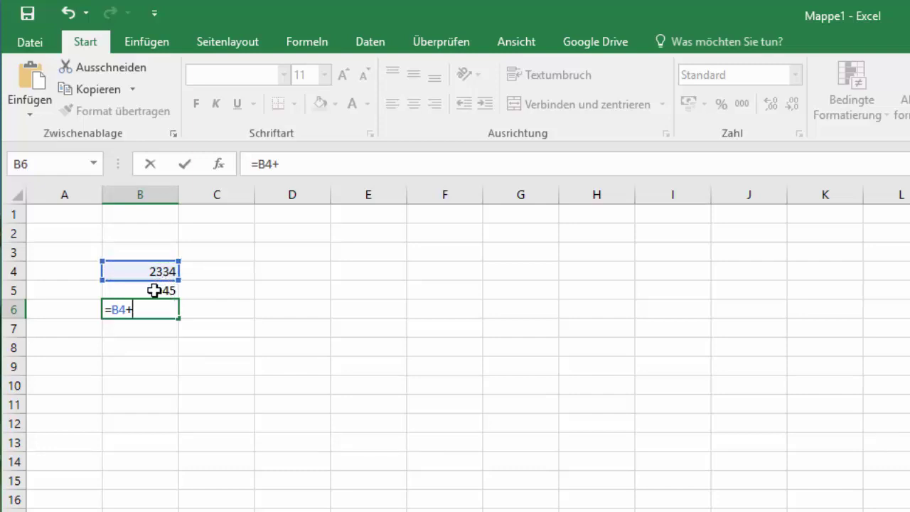
{"action": "left_click", "coordinate": [155, 290]}
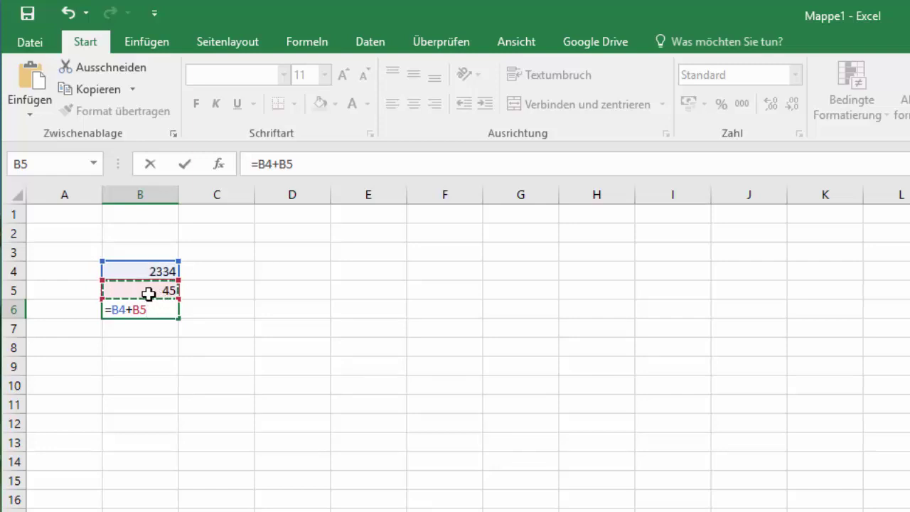
{"action": "key", "text": "Return"}
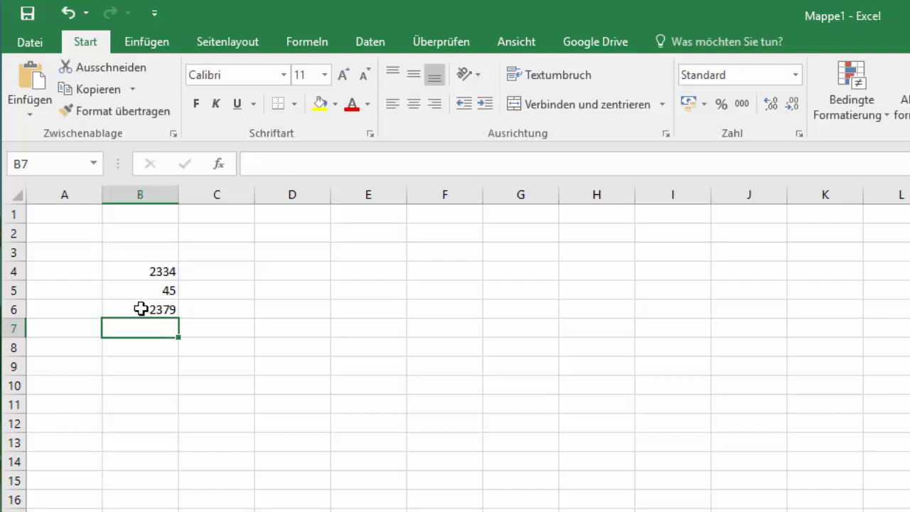
{"action": "left_click", "coordinate": [141, 308]}
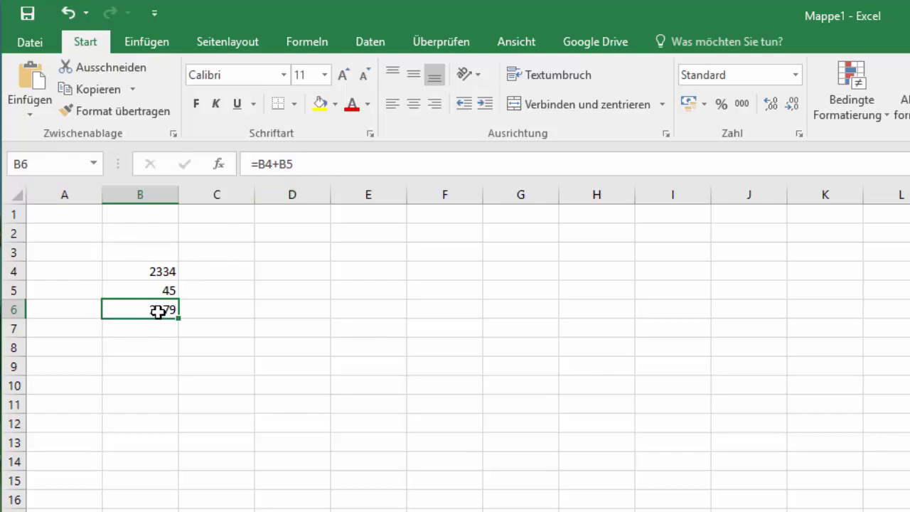
{"action": "left_click", "coordinate": [171, 353]}
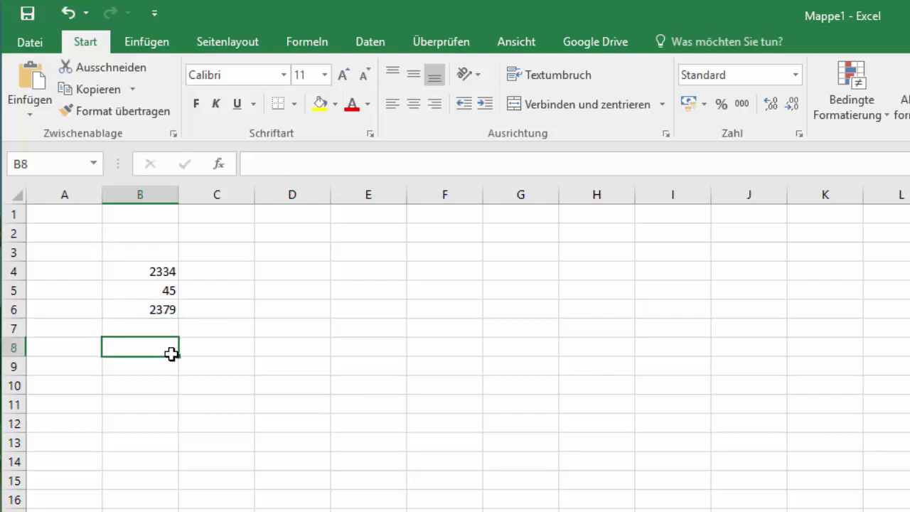
{"action": "left_click", "coordinate": [160, 311]}
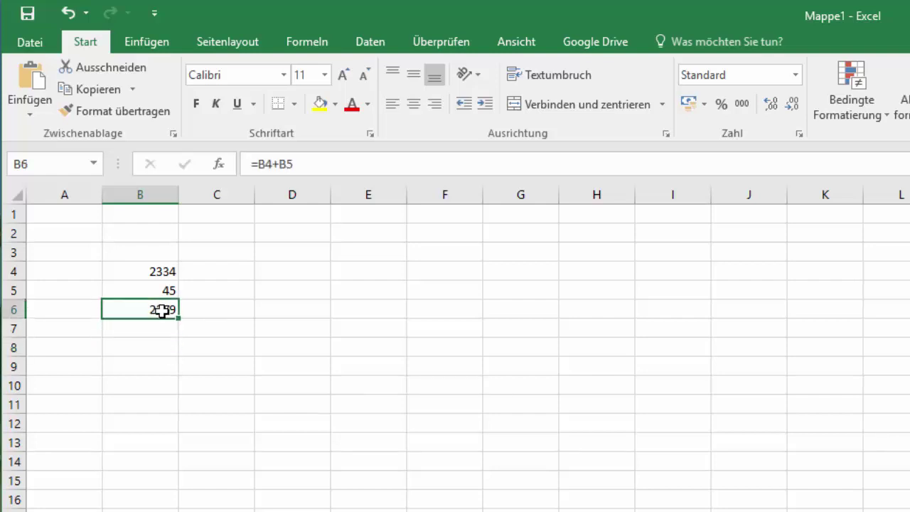
{"action": "left_click", "coordinate": [274, 312]}
{"action": "left_click", "coordinate": [148, 315]}
- Apply bold (F) and italic (K) to the 2379 total in B6 from the mini toolbar
{"action": "right_click", "coordinate": [148, 342]}
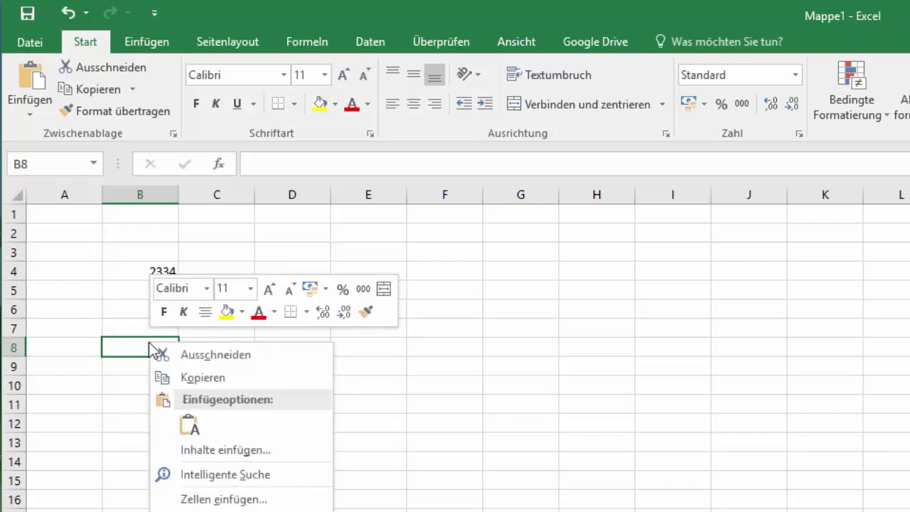
{"action": "key", "text": "Escape"}
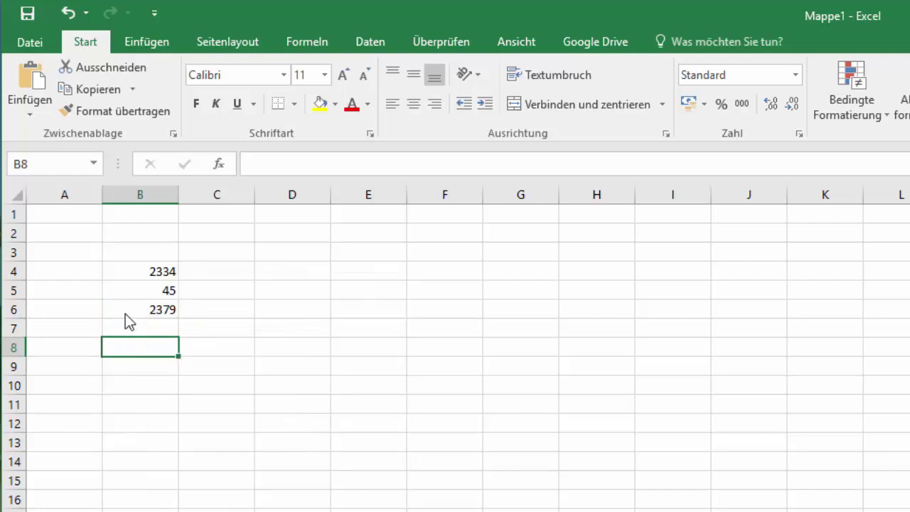
{"action": "left_click", "coordinate": [135, 311]}
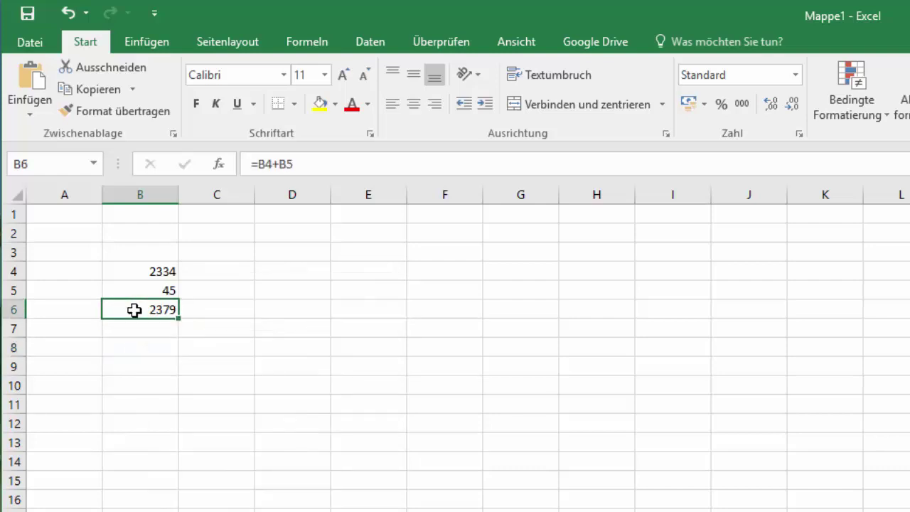
{"action": "right_click", "coordinate": [135, 310]}
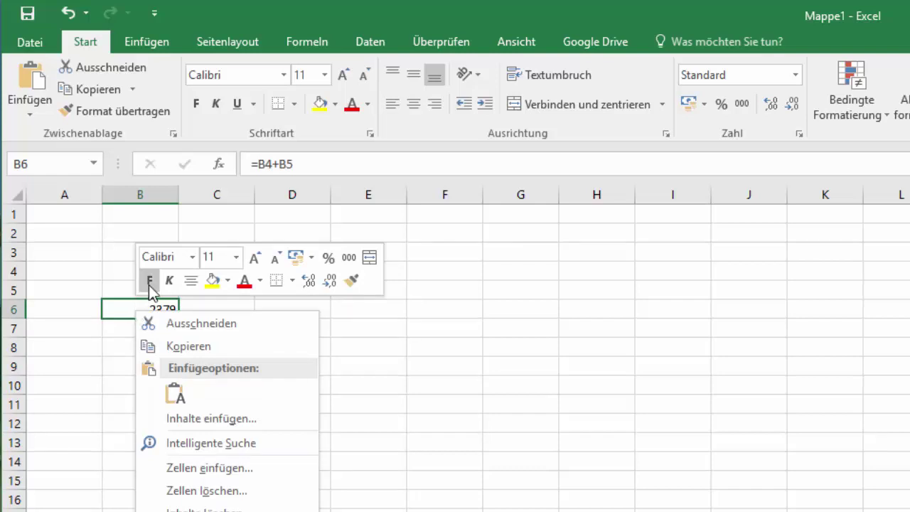
{"action": "left_click", "coordinate": [149, 280]}
{"action": "left_click", "coordinate": [169, 281]}
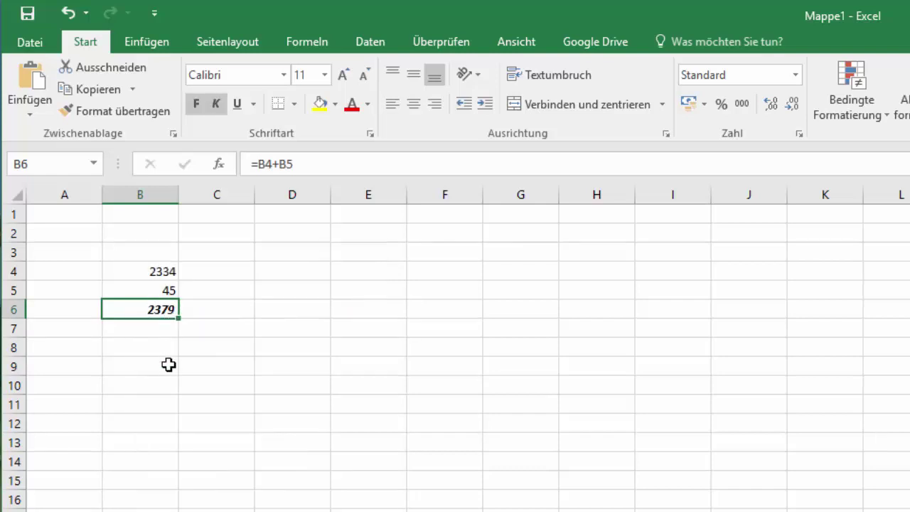
{"action": "left_click", "coordinate": [169, 363]}
{"action": "left_click", "coordinate": [153, 315]}
{"action": "left_click", "coordinate": [186, 407]}
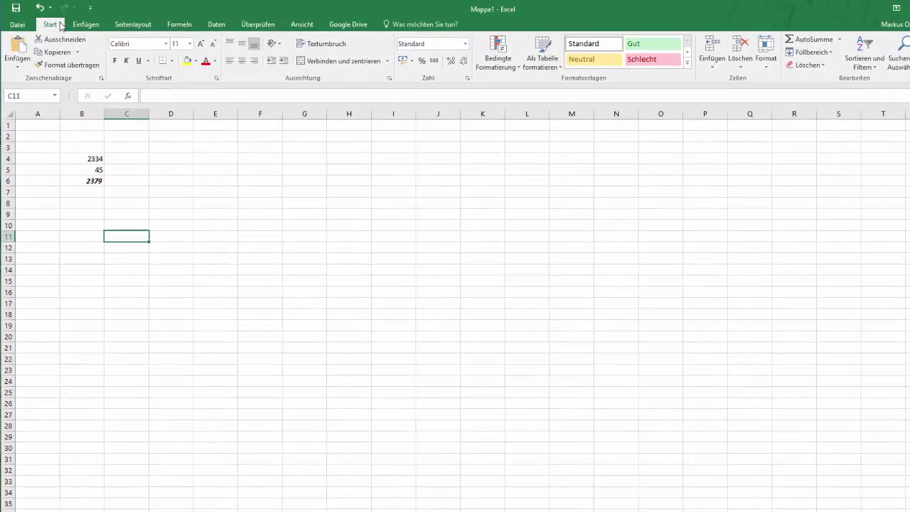
{"action": "left_click", "coordinate": [80, 22]}
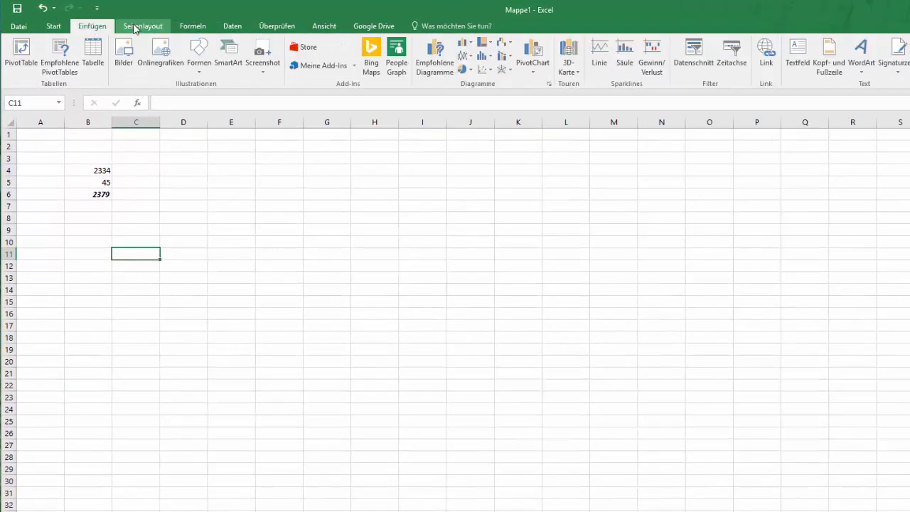
{"action": "left_click", "coordinate": [135, 29]}
{"action": "left_click", "coordinate": [186, 30]}
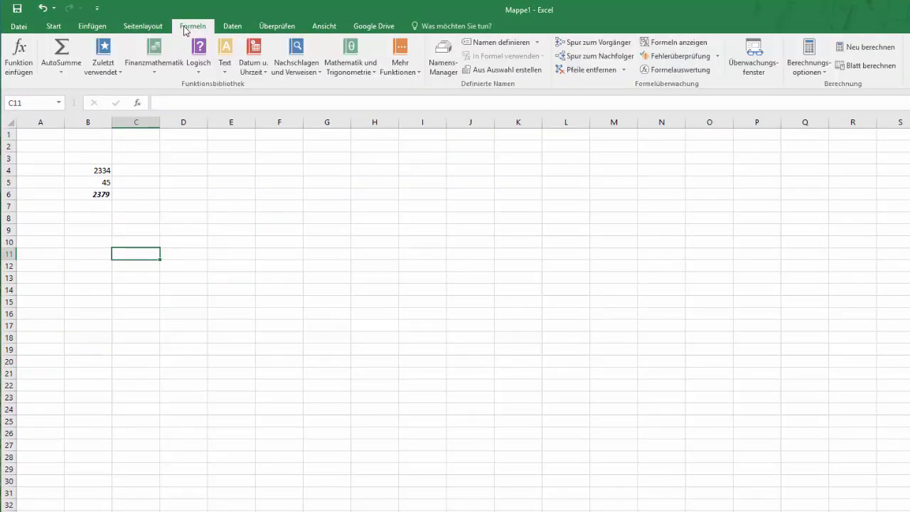
{"action": "left_click", "coordinate": [61, 30]}
{"action": "left_click", "coordinate": [92, 28]}
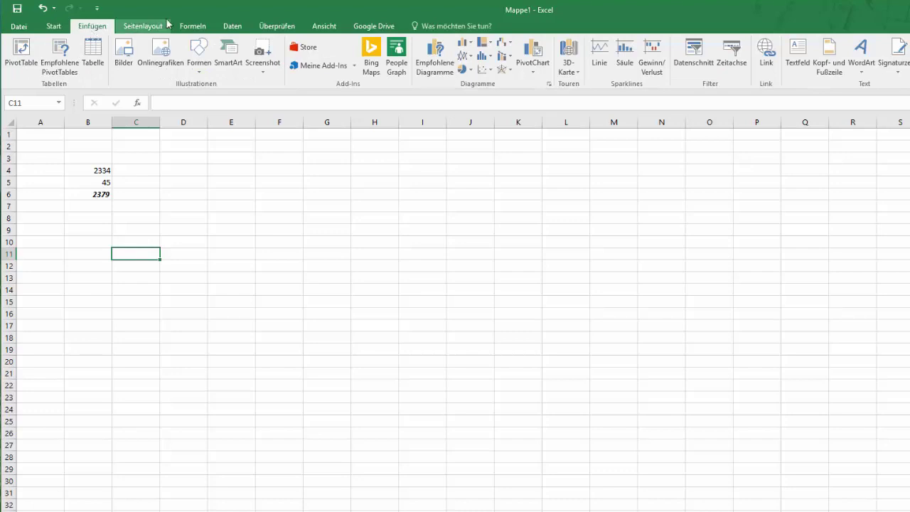
{"action": "left_click", "coordinate": [198, 30]}
{"action": "left_click", "coordinate": [233, 28]}
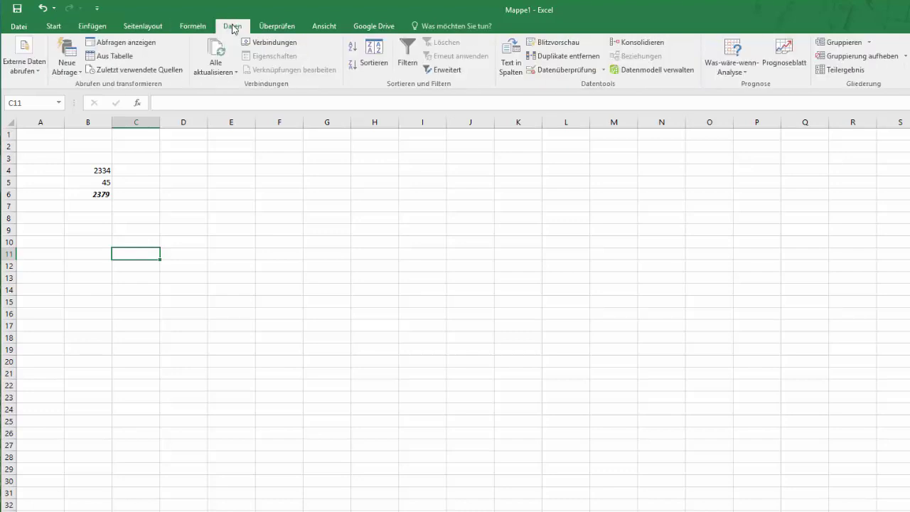
{"action": "left_click", "coordinate": [331, 27]}
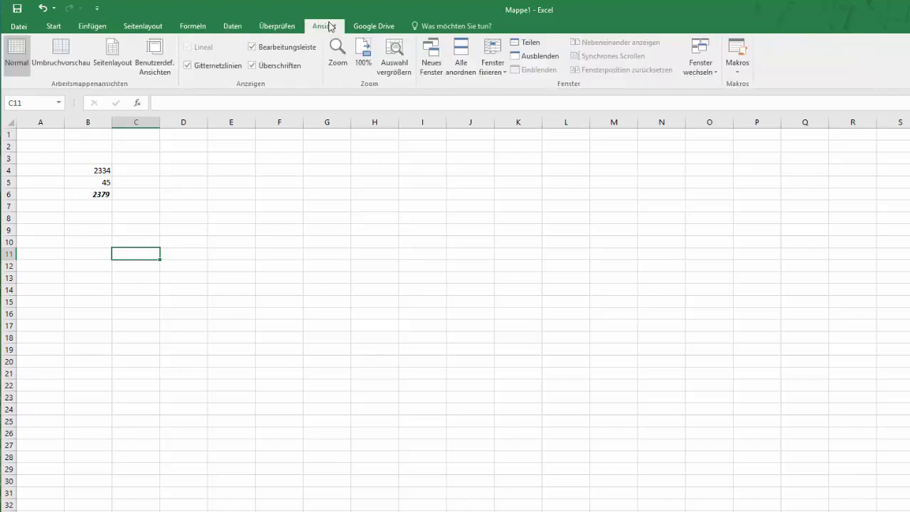
{"action": "left_click", "coordinate": [53, 26]}
{"action": "left_click", "coordinate": [95, 157]}
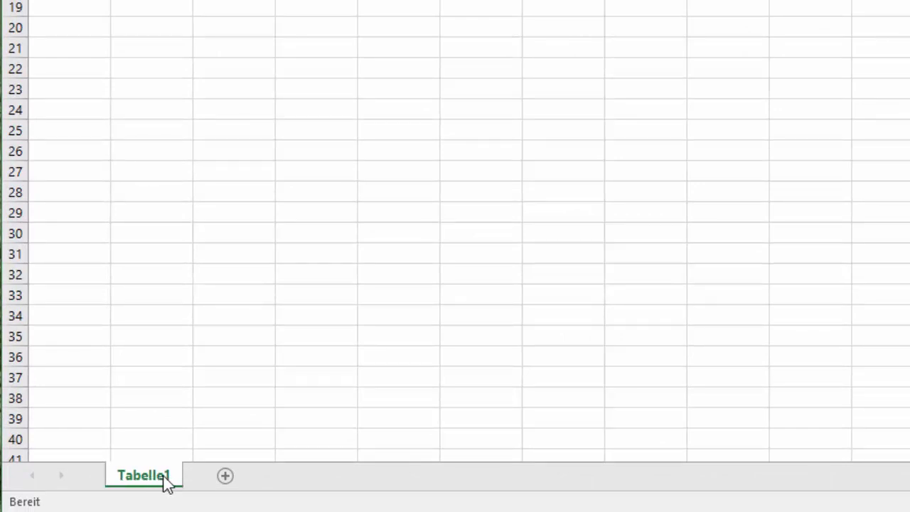
- Rename the Tabelle1 sheet tab to Tab1
{"action": "left_click", "coordinate": [226, 385]}
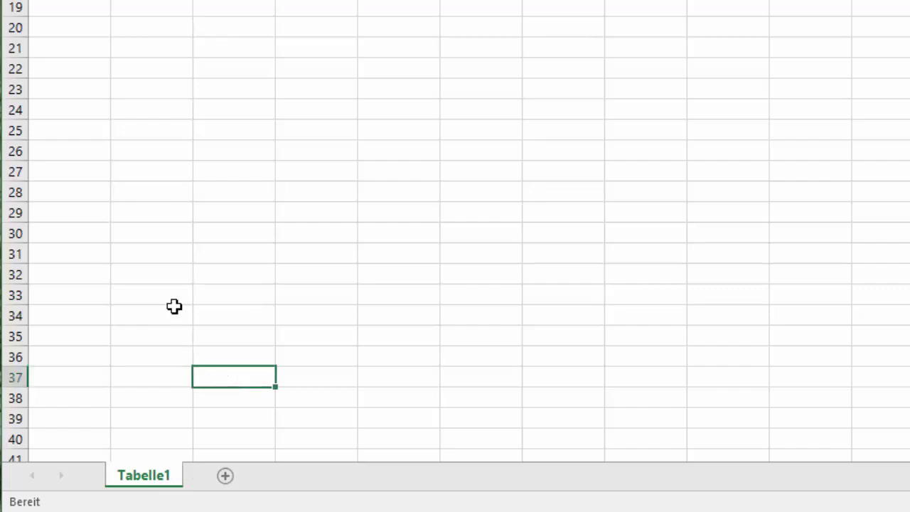
{"action": "left_click", "coordinate": [178, 416]}
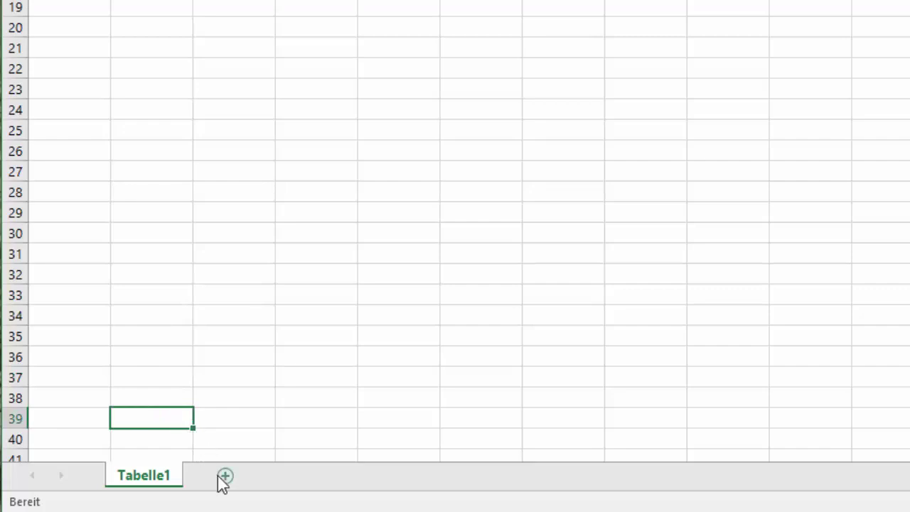
{"action": "double_click", "coordinate": [162, 482]}
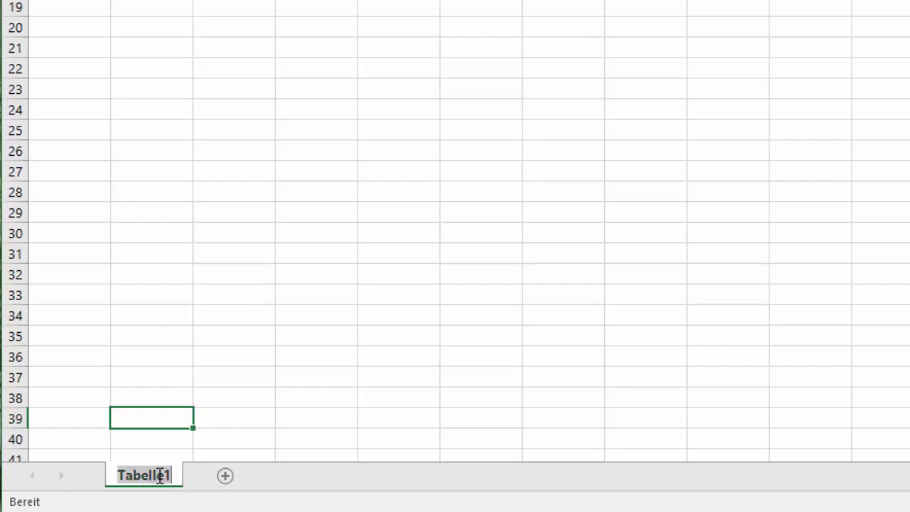
{"action": "left_click", "coordinate": [158, 476]}
{"action": "key", "text": "Right"}
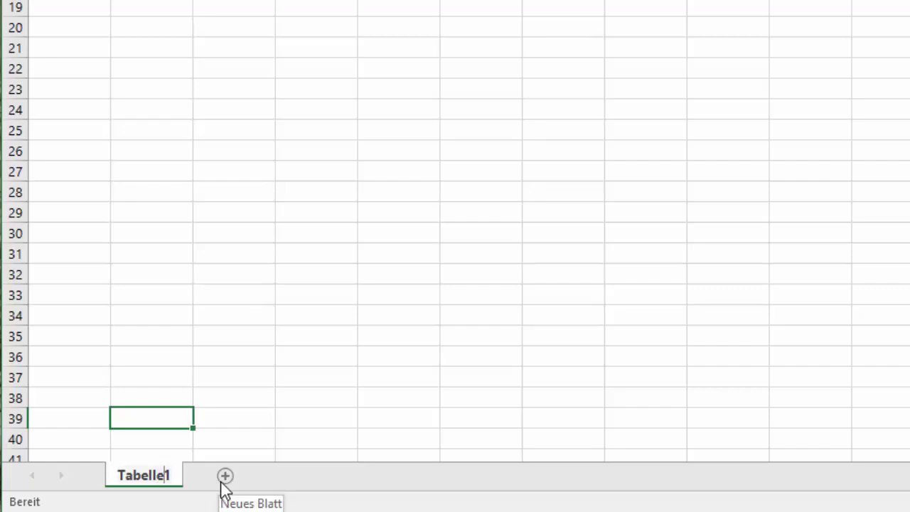
{"action": "key", "text": "BackSpace"}
{"action": "key", "text": "BackSpace"}
{"action": "key", "text": "BackSpace"}
{"action": "key", "text": "BackSpace"}
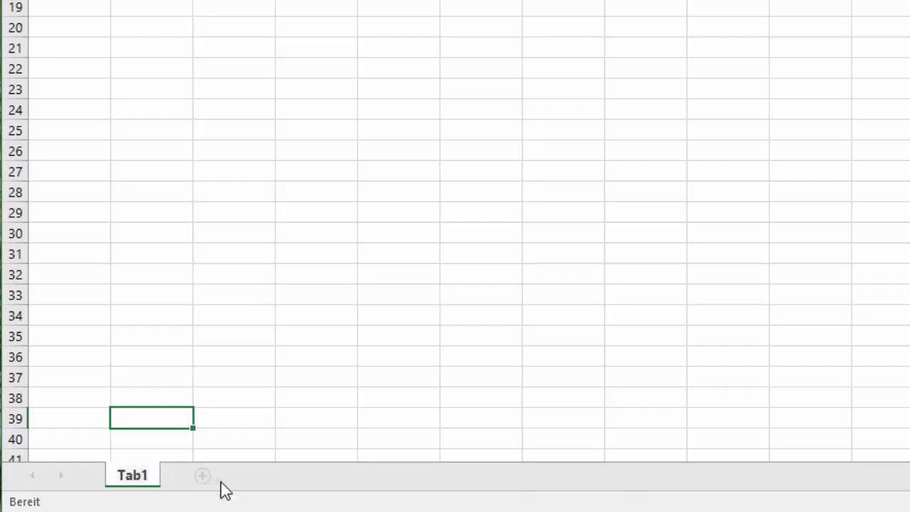
{"action": "left_click", "coordinate": [263, 400]}
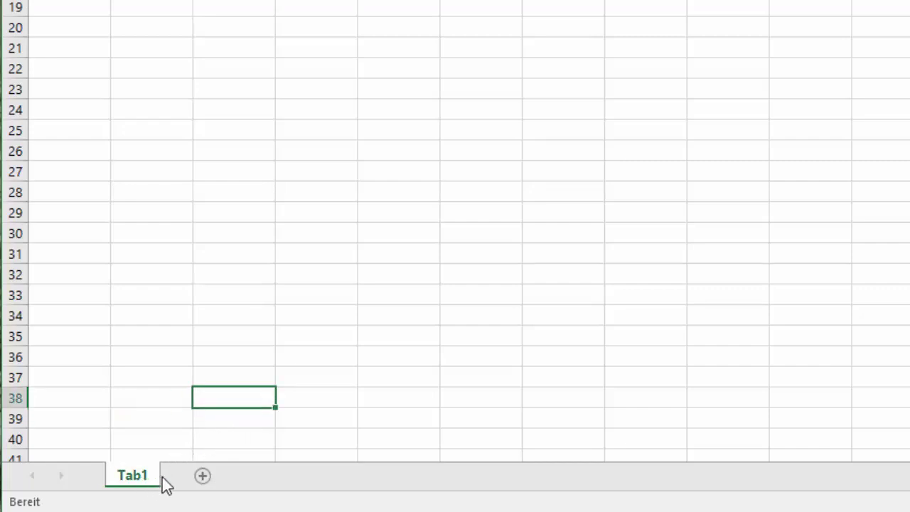
- Insert a new sheet, rename Tabelle2 to Tab2, and switch back to Tab1
{"action": "left_click", "coordinate": [202, 476]}
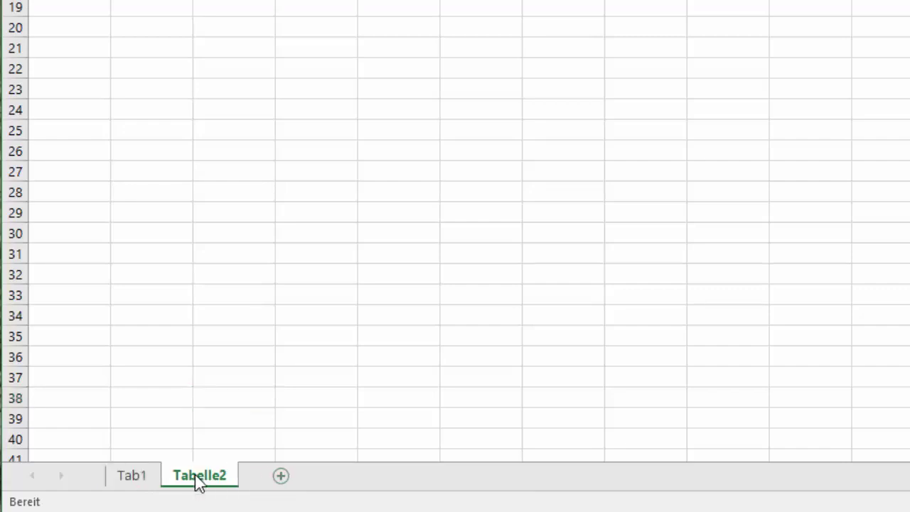
{"action": "left_click", "coordinate": [187, 208]}
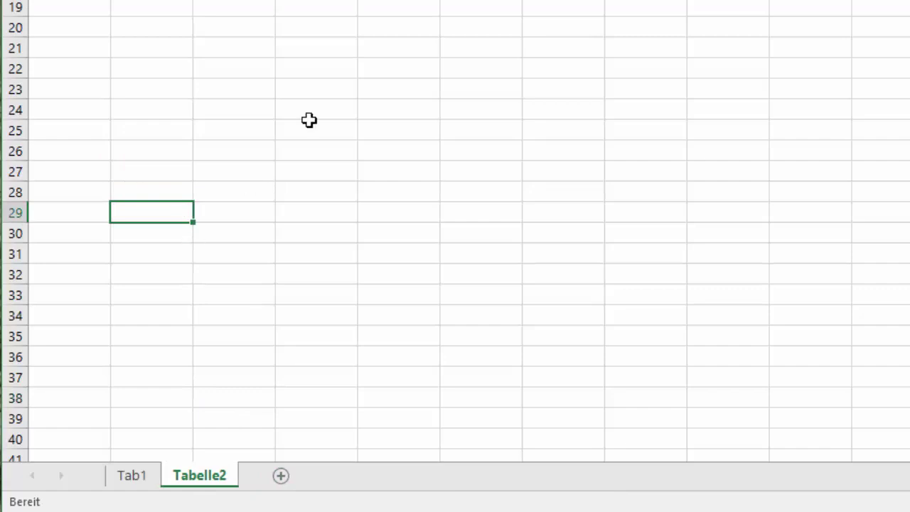
{"action": "double_click", "coordinate": [205, 477]}
{"action": "left_click", "coordinate": [205, 477]}
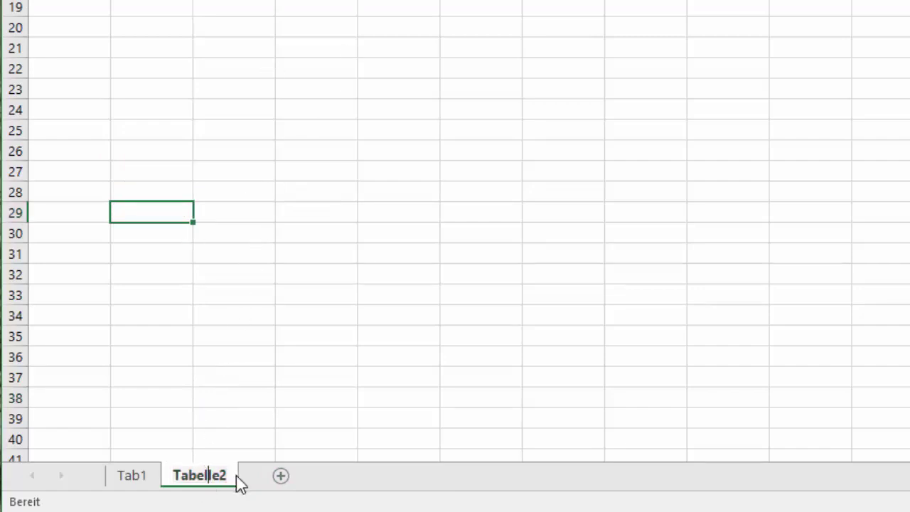
{"action": "key", "text": "BackSpace"}
{"action": "key", "text": "BackSpace"}
{"action": "key", "text": "BackSpace"}
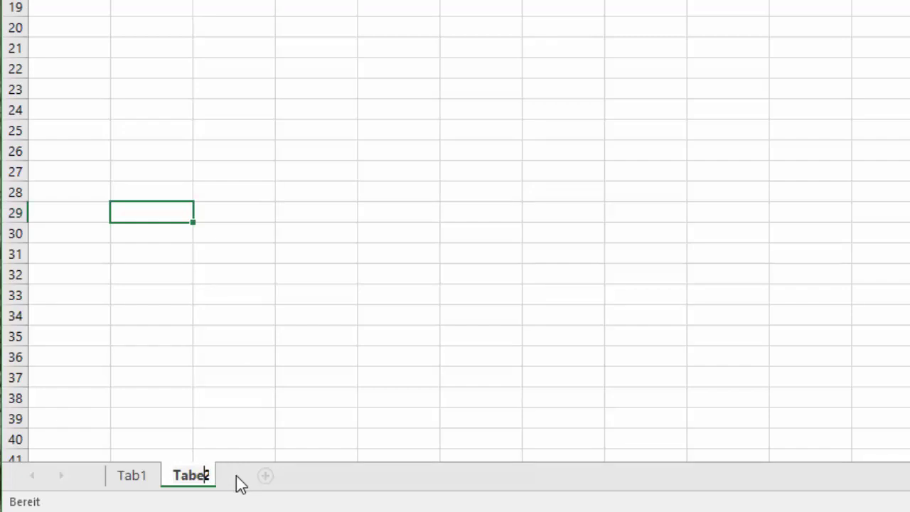
{"action": "key", "text": "BackSpace"}
{"action": "left_click", "coordinate": [238, 365]}
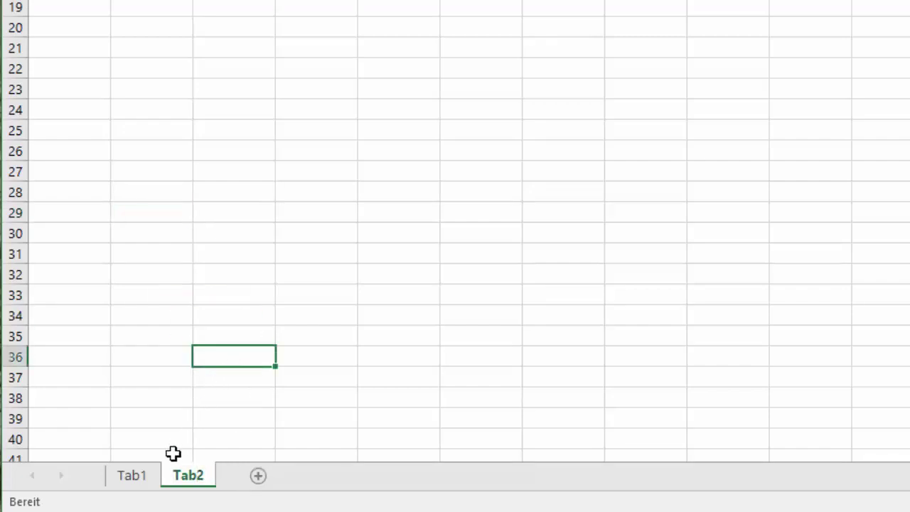
{"action": "left_click", "coordinate": [135, 477]}
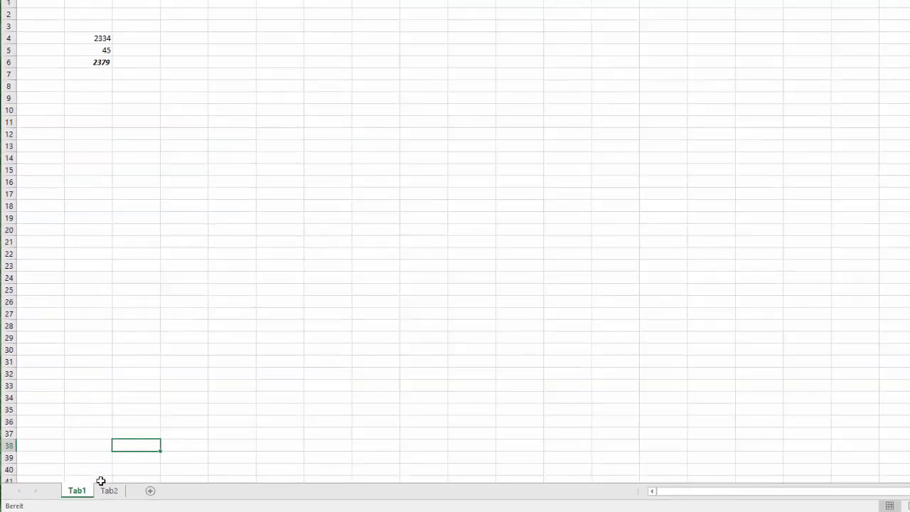
- Delete the Tab2 sheet with Löschen from its tab menu, then select cell B3 on Tab1
{"action": "left_click", "coordinate": [109, 491]}
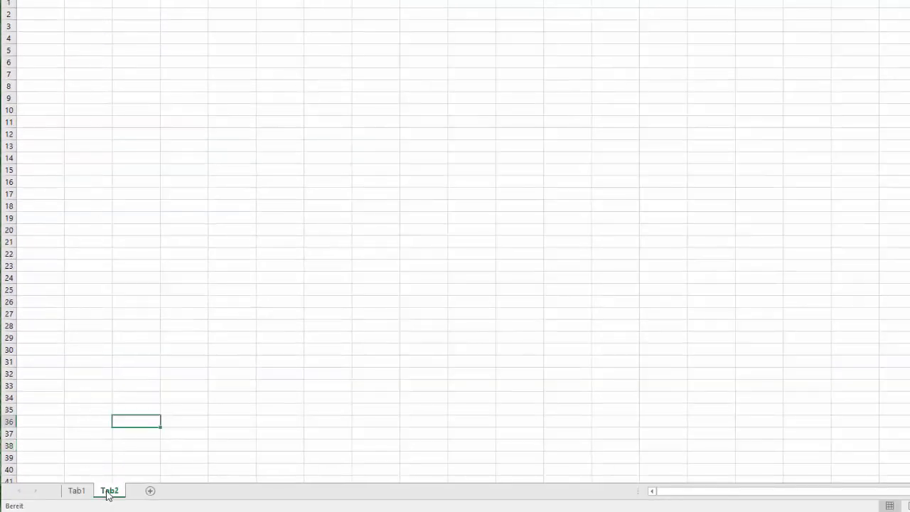
{"action": "right_click", "coordinate": [108, 495]}
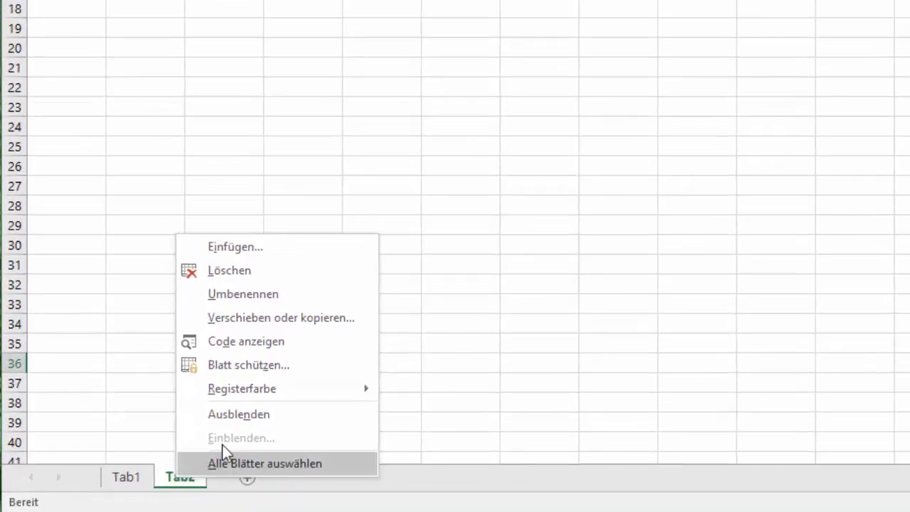
{"action": "left_click", "coordinate": [244, 270]}
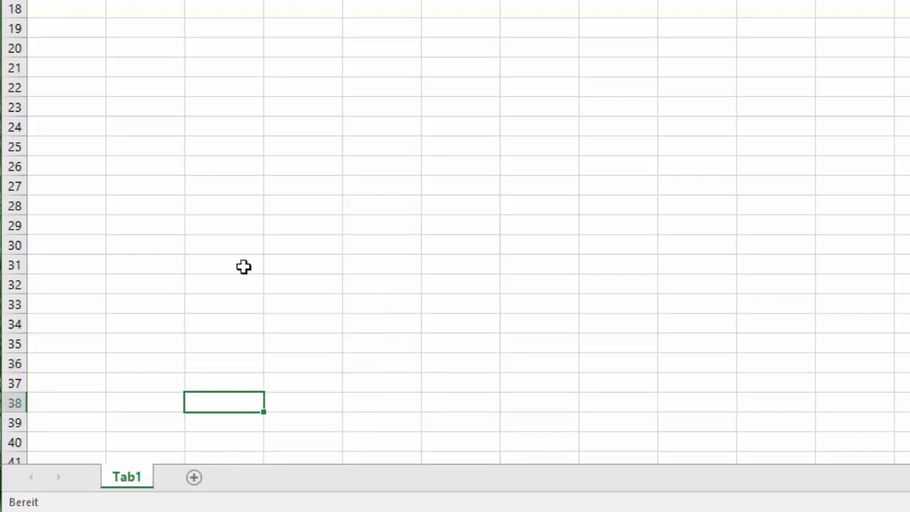
{"action": "left_click", "coordinate": [197, 105]}
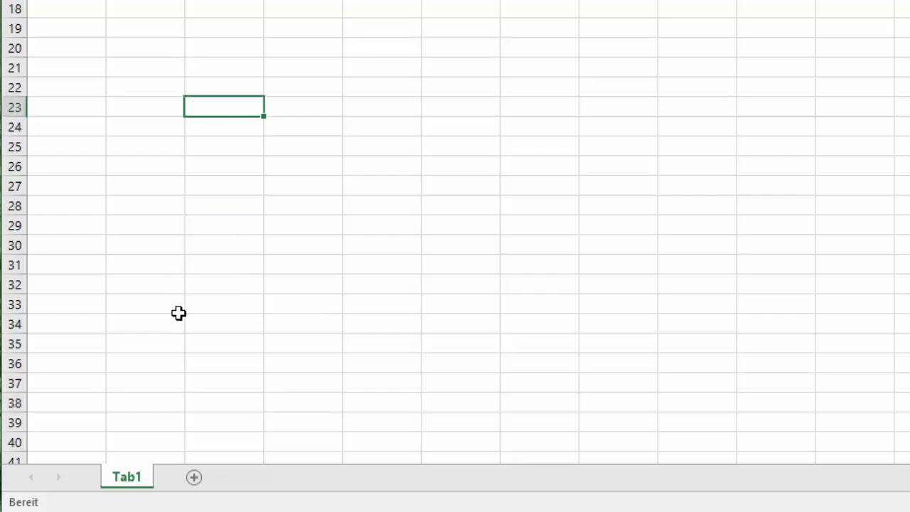
{"action": "left_click", "coordinate": [453, 48]}
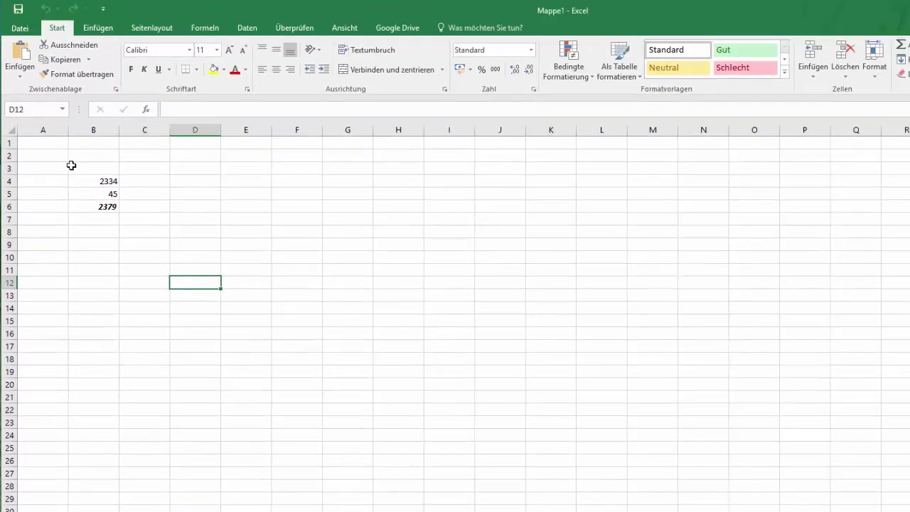
{"action": "left_click", "coordinate": [71, 166]}
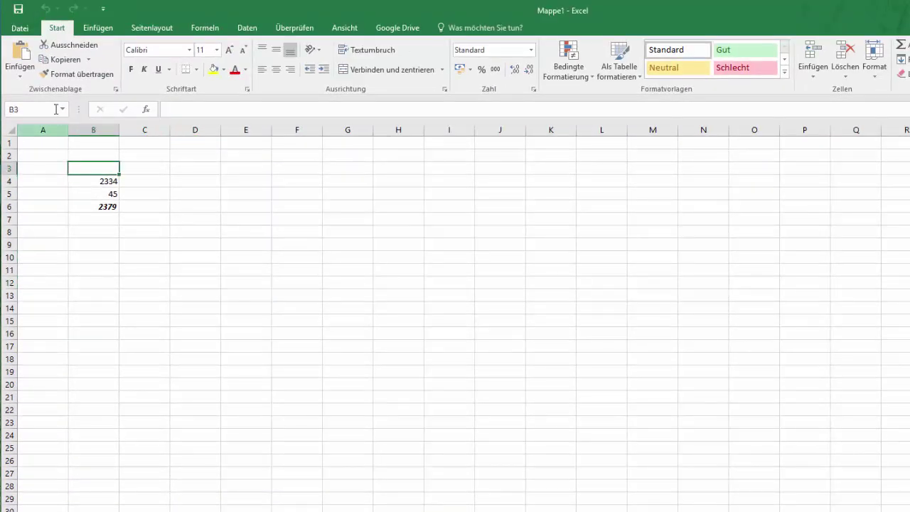
- View the Datei backstage's Informationen, Speichern unter and Drucken preview pages
{"action": "left_click", "coordinate": [26, 29]}
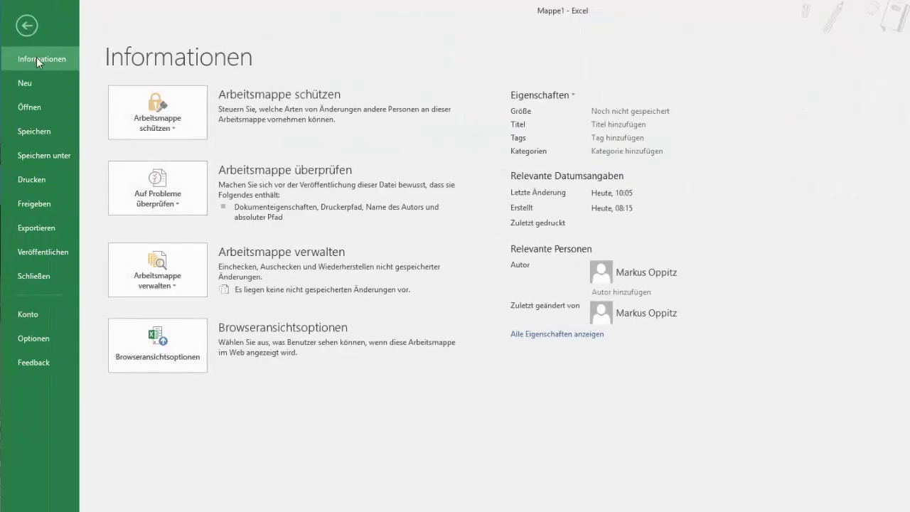
{"action": "left_click", "coordinate": [47, 156]}
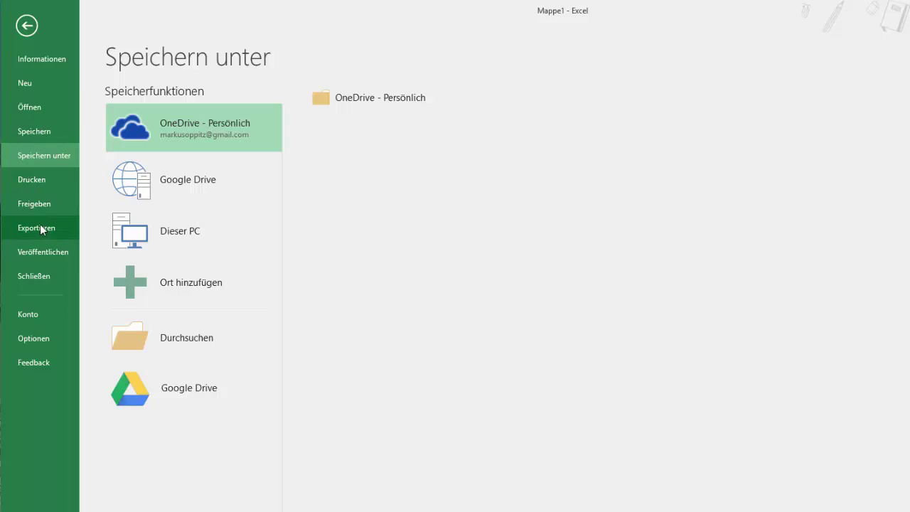
{"action": "left_click", "coordinate": [31, 173]}
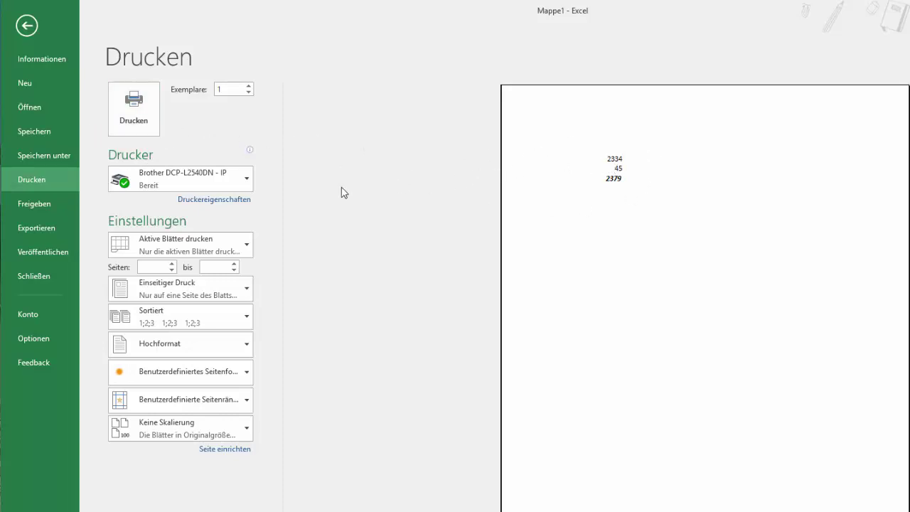
{"action": "left_click", "coordinate": [27, 25]}
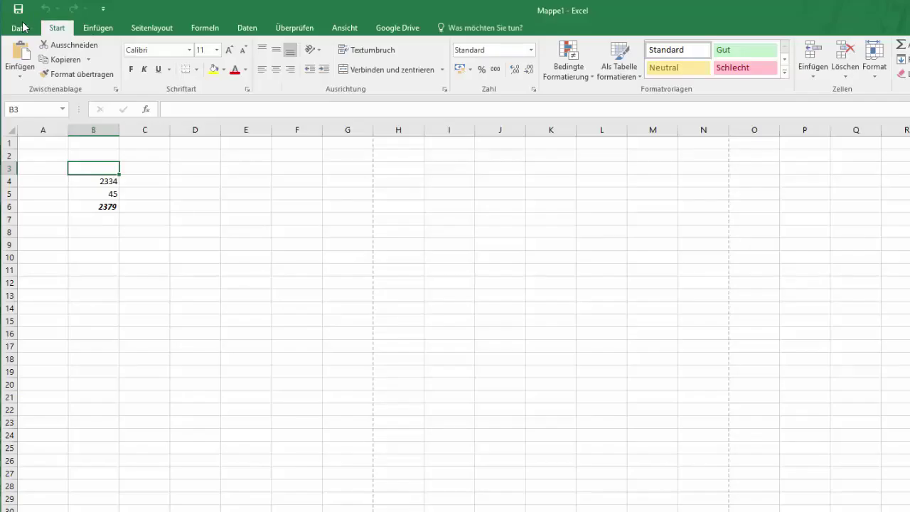
{"action": "left_click", "coordinate": [205, 173]}
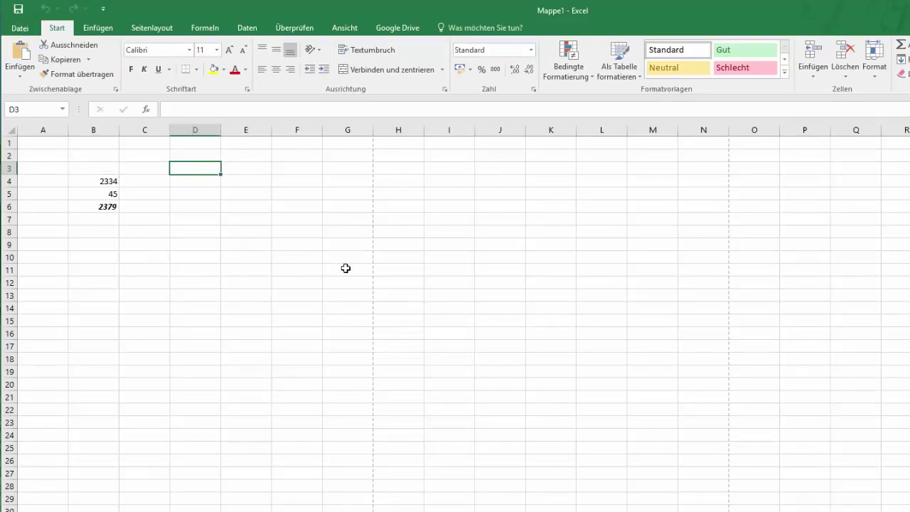
{"action": "left_click", "coordinate": [107, 222]}
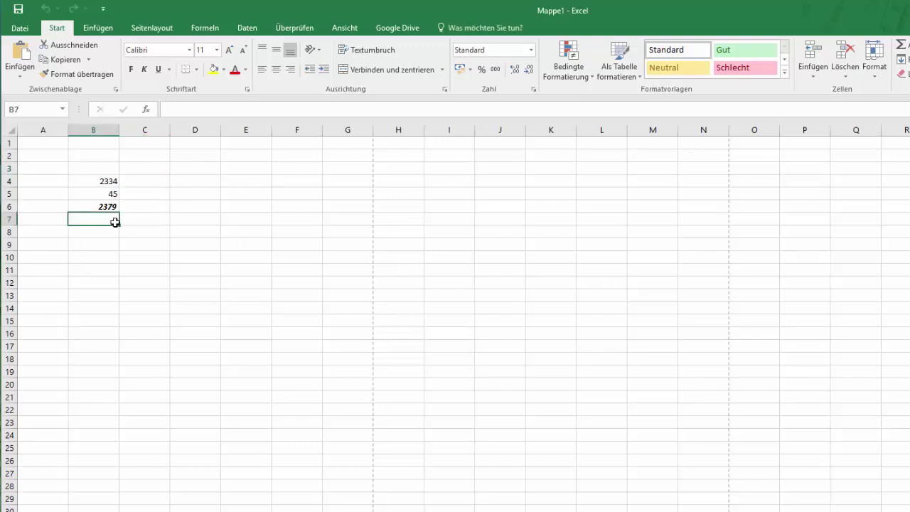
{"action": "left_click", "coordinate": [423, 404]}
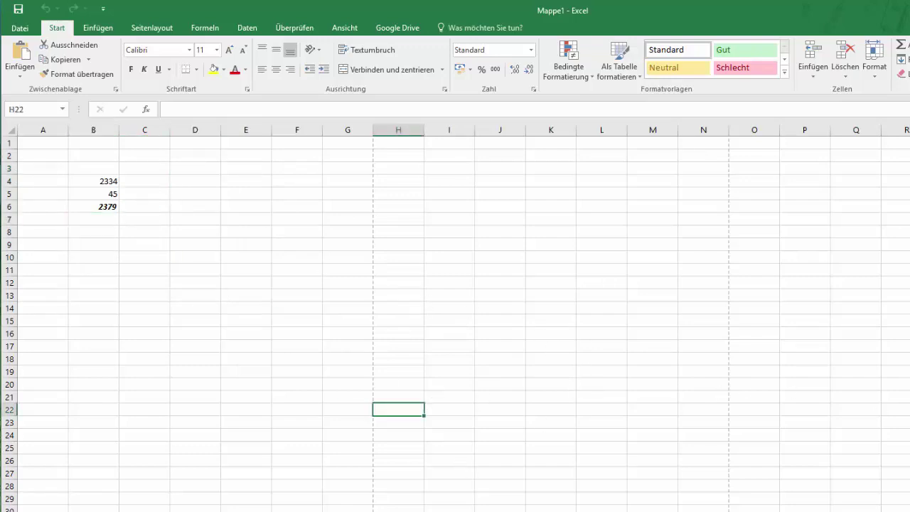